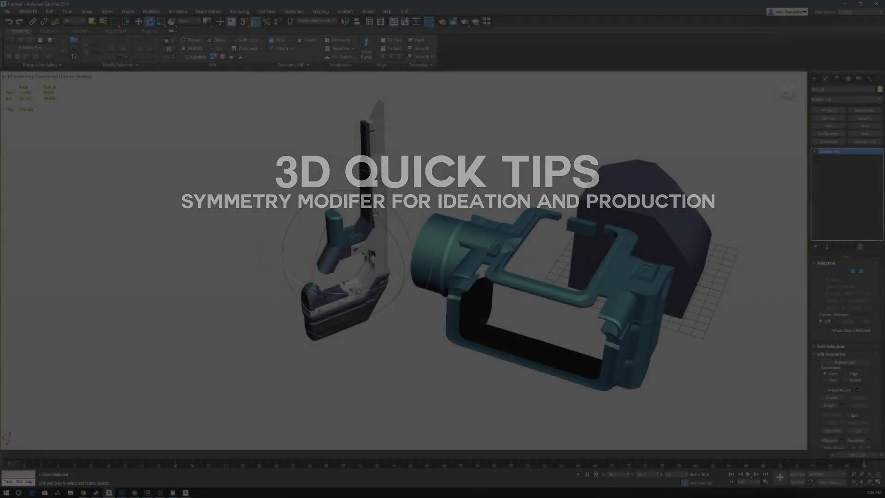
- Rotate the standing foot model about its vertical axis and look it over beside the leg frame
{"action": "left_click_drag", "start_coordinate": [358, 293], "coordinate": [369, 292]}
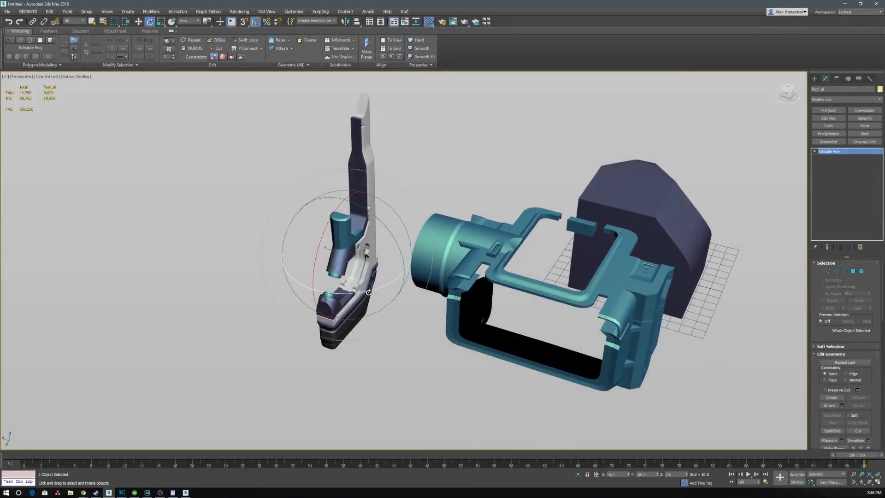
{"action": "key", "text": "w"}
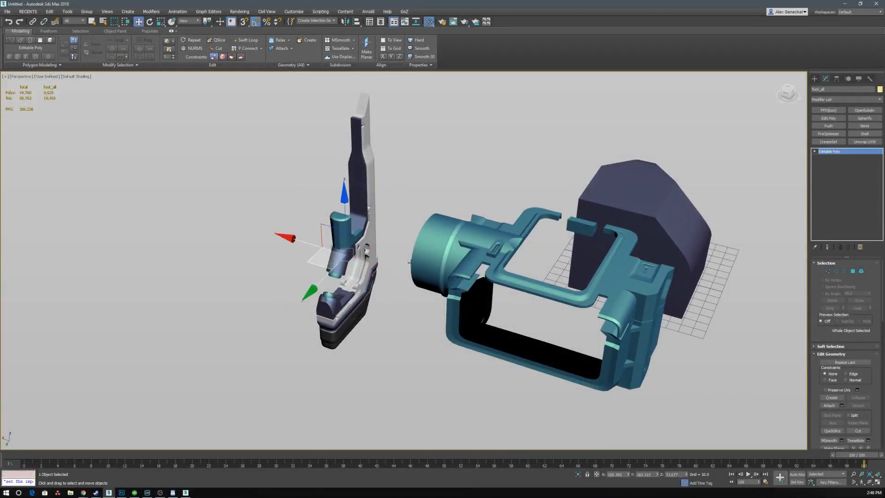
{"action": "key", "text": "e"}
{"action": "mouse_move", "coordinate": [416, 298]}
{"action": "middle_mouse_down", "text": "alt"}
{"action": "mouse_move", "coordinate": [365, 245]}
{"action": "mouse_move", "coordinate": [456, 260]}
{"action": "mouse_move", "coordinate": [442, 267]}
{"action": "mouse_move", "coordinate": [457, 282]}
{"action": "middle_mouse_up", "text": "alt"}
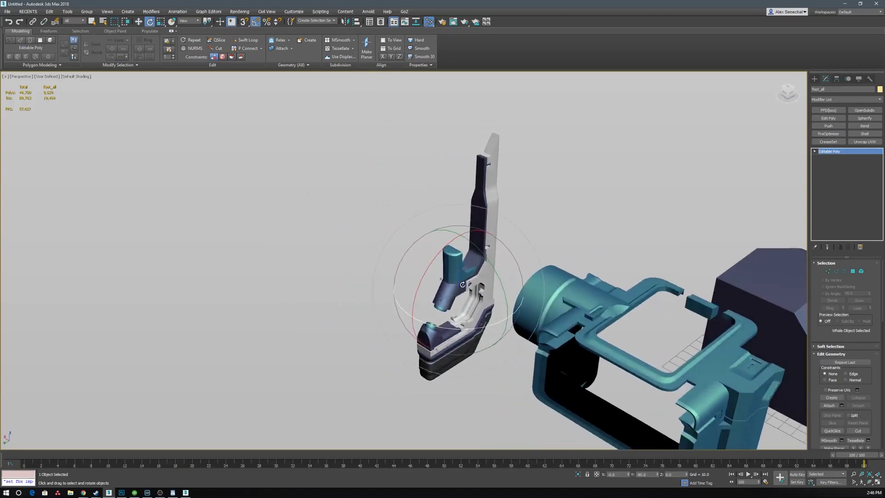
{"action": "key", "text": "F4"}
{"action": "key", "text": "F4"}
{"action": "key", "text": "F4"}
{"action": "key", "text": "F4"}
{"action": "key", "text": "w"}
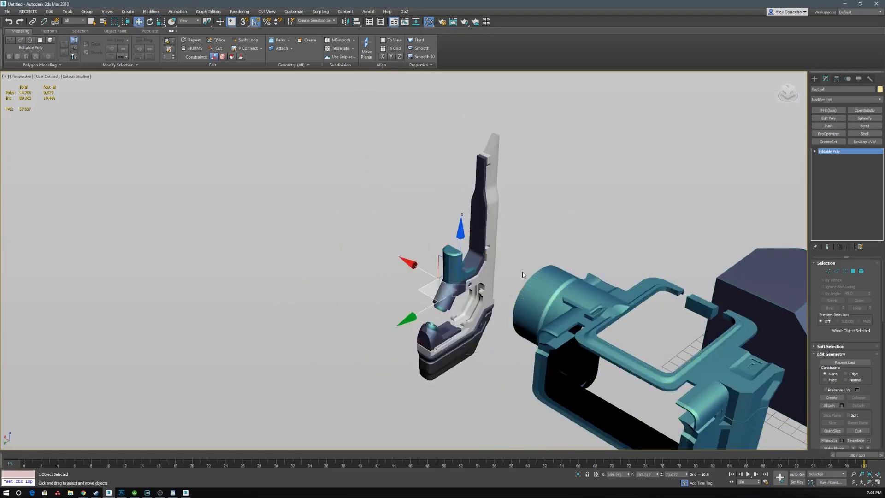
{"action": "middle_click_drag", "start_coordinate": [546, 240], "coordinate": [855, 103], "text": "alt"}
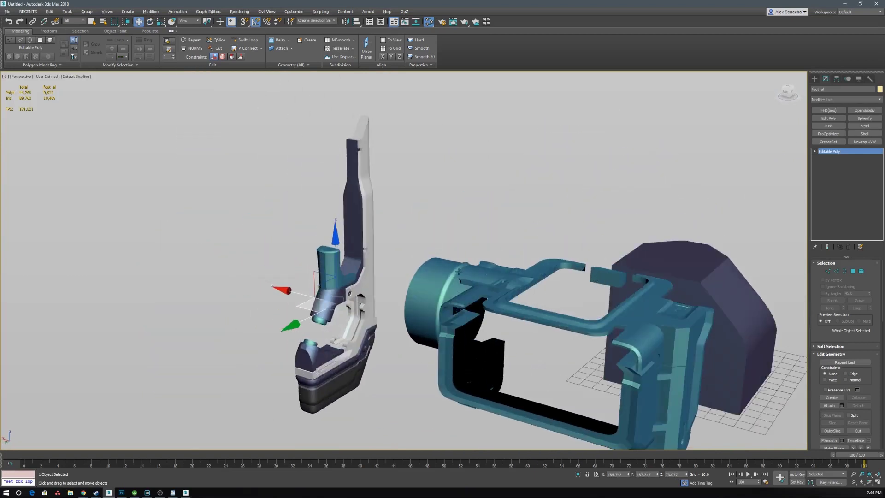
- Apply a Symmetry modifier to the leg_integrator frame and show edged faces in the viewport
{"action": "left_click", "coordinate": [458, 271]}
{"action": "left_click", "coordinate": [844, 101]}
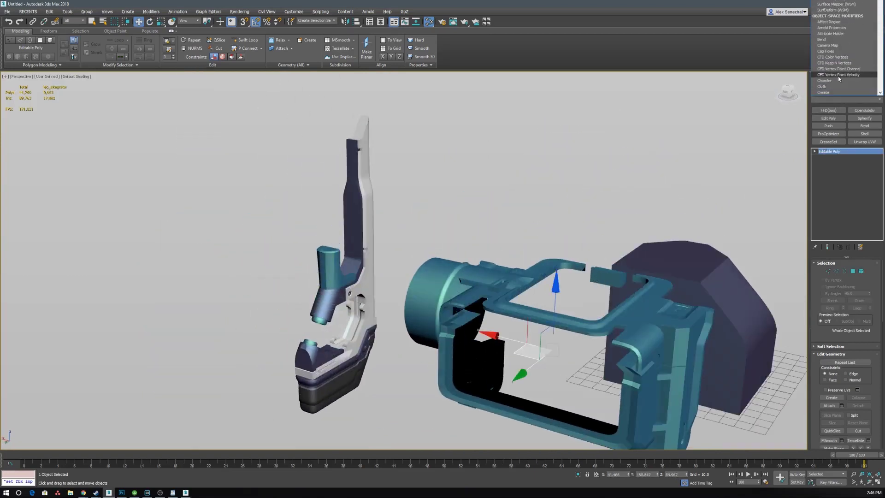
{"action": "scroll", "coordinate": [845, 69], "scroll_direction": "down", "scroll_amount": 10}
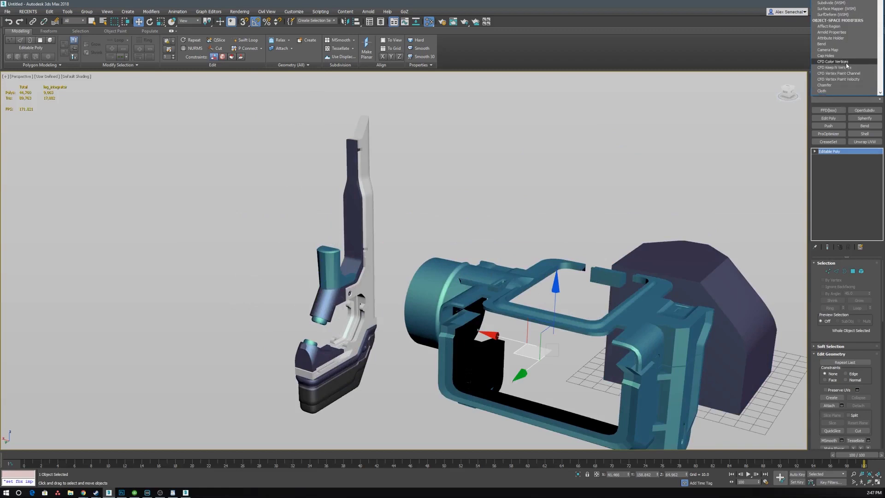
{"action": "scroll", "coordinate": [845, 66], "scroll_direction": "down", "scroll_amount": 8}
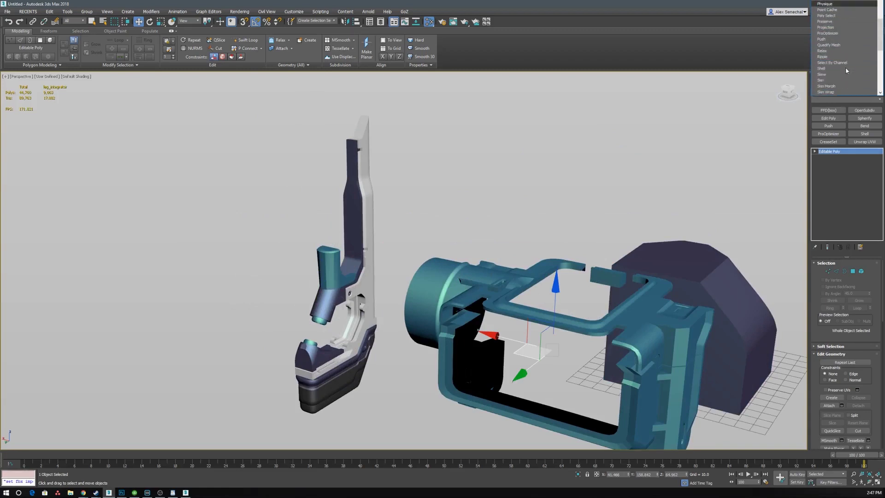
{"action": "scroll", "coordinate": [845, 70], "scroll_direction": "down", "scroll_amount": 2}
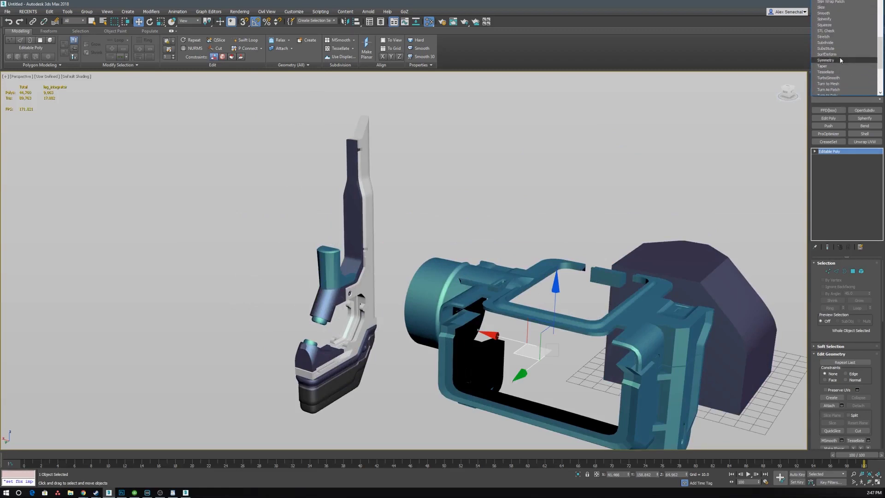
{"action": "left_click", "coordinate": [826, 60]}
{"action": "middle_click_drag", "start_coordinate": [622, 354], "coordinate": [645, 318], "text": "alt"}
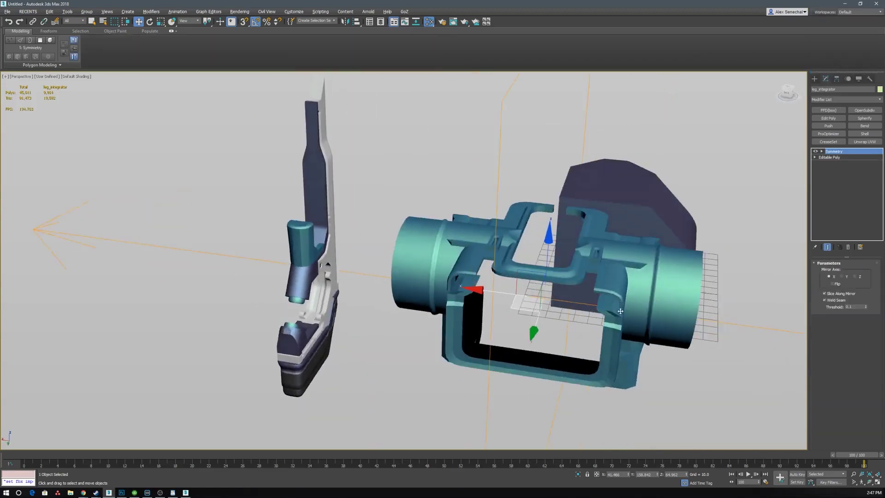
{"action": "scroll", "coordinate": [581, 295], "scroll_direction": "down", "scroll_amount": 5}
{"action": "key", "text": "F4"}
{"action": "scroll", "coordinate": [394, 261], "scroll_direction": "up", "scroll_amount": 5}
{"action": "middle_click_drag", "start_coordinate": [395, 260], "coordinate": [404, 250], "text": "alt"}
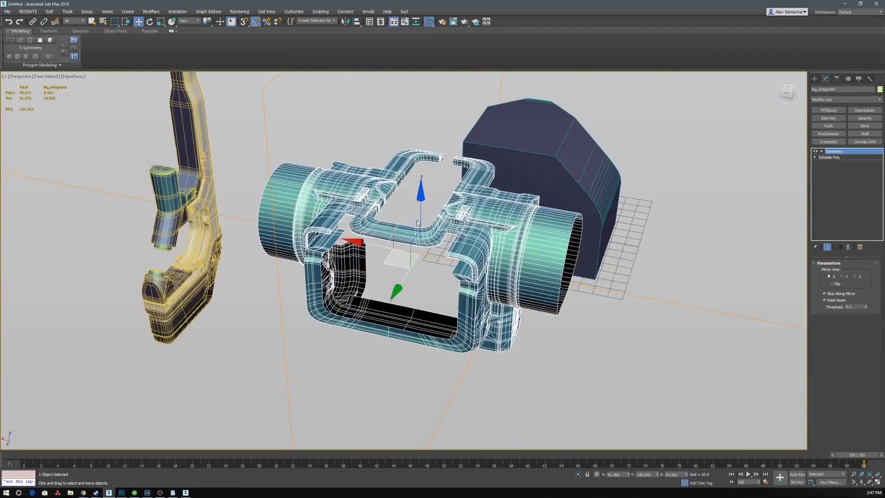
- Toggle the Symmetry modifier's Flip option on and off to compare mirroring either half of the frame
{"action": "left_click", "coordinate": [834, 284]}
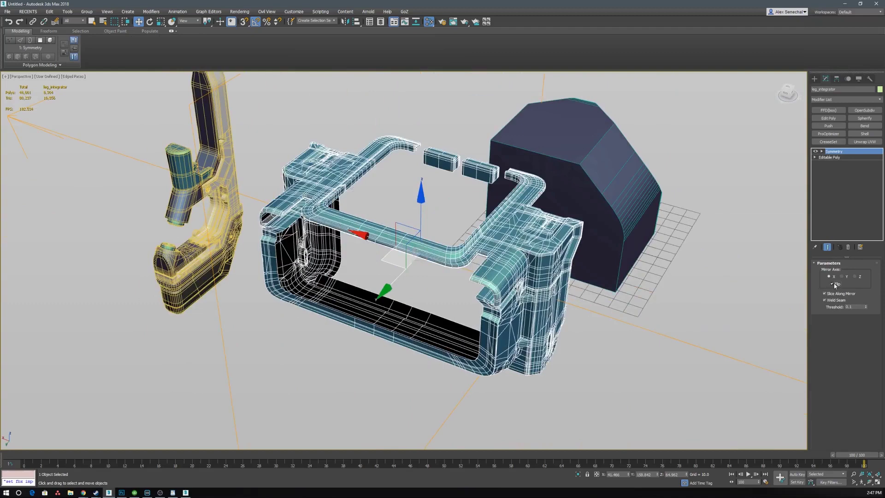
{"action": "left_click", "coordinate": [833, 284]}
{"action": "left_click", "coordinate": [833, 284]}
{"action": "left_click", "coordinate": [833, 284]}
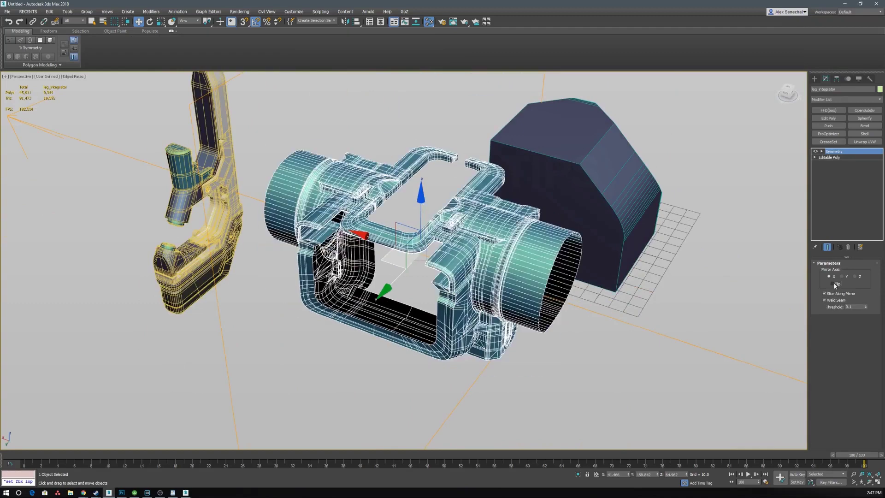
{"action": "left_click", "coordinate": [834, 284]}
{"action": "left_click", "coordinate": [834, 284]}
{"action": "left_click", "coordinate": [833, 284]}
{"action": "left_click", "coordinate": [834, 284]}
{"action": "left_click", "coordinate": [833, 284]}
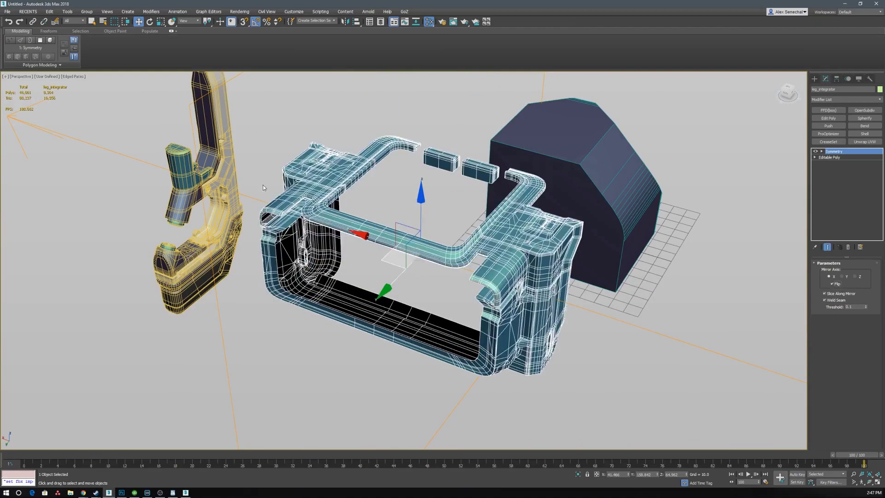
{"action": "left_click", "coordinate": [834, 284]}
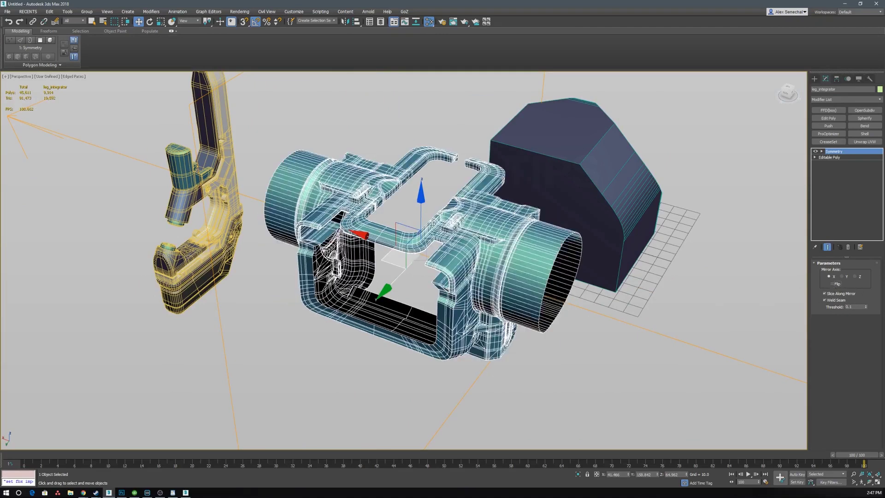
- Set the mirror axis to Y and toggle Flip to compare both directions
{"action": "left_click", "coordinate": [843, 277]}
{"action": "middle_click_drag", "start_coordinate": [633, 273], "coordinate": [883, 261], "text": "alt"}
{"action": "left_click", "coordinate": [839, 282]}
{"action": "left_click", "coordinate": [838, 282]}
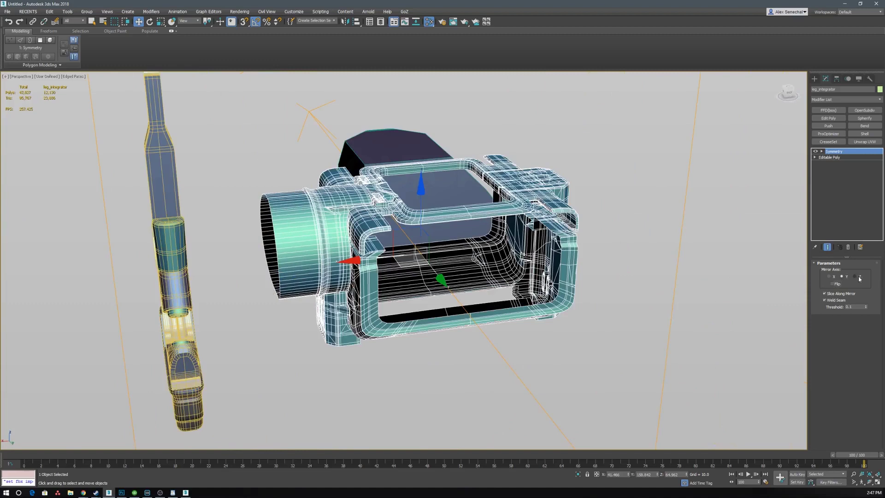
- Try the Z mirror axis with Flip on and off, and return the mirror axis to X
{"action": "left_click", "coordinate": [858, 277]}
{"action": "left_click", "coordinate": [842, 286]}
{"action": "left_click", "coordinate": [842, 285]}
{"action": "left_click", "coordinate": [842, 288]}
{"action": "left_click", "coordinate": [842, 288]}
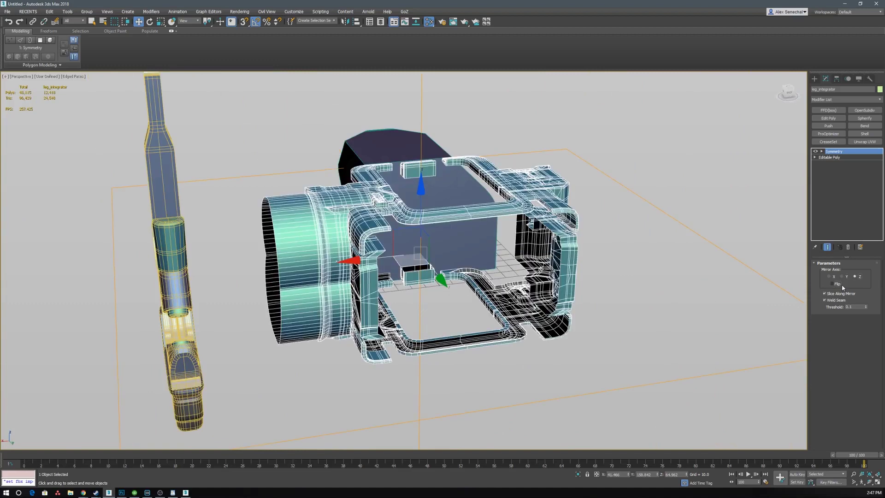
{"action": "left_click", "coordinate": [829, 277]}
{"action": "middle_click_drag", "start_coordinate": [782, 314], "coordinate": [760, 267], "text": "alt"}
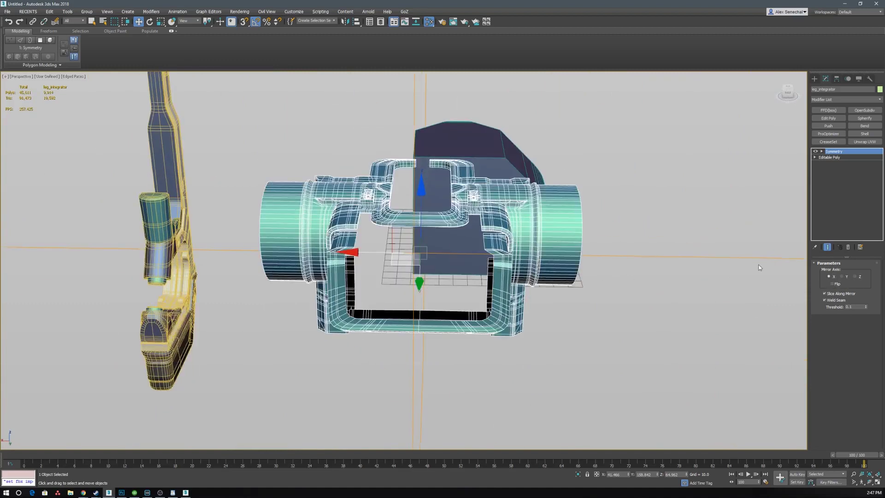
- Disable Slice Along Mirror to inspect the overlapping mirrored geometry, and enable it again
{"action": "left_click", "coordinate": [825, 293]}
{"action": "middle_click_drag", "start_coordinate": [803, 291], "coordinate": [450, 243], "text": "alt"}
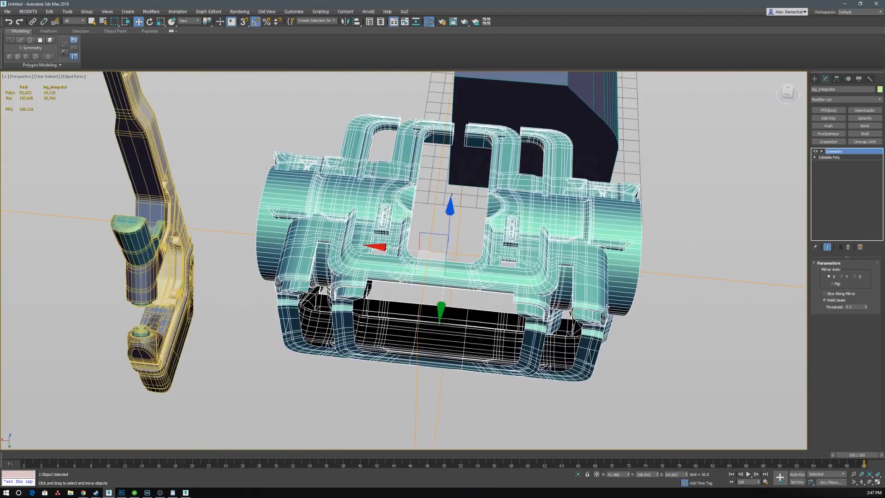
{"action": "left_click", "coordinate": [825, 293]}
{"action": "middle_click_drag", "start_coordinate": [456, 277], "coordinate": [458, 284], "text": "alt"}
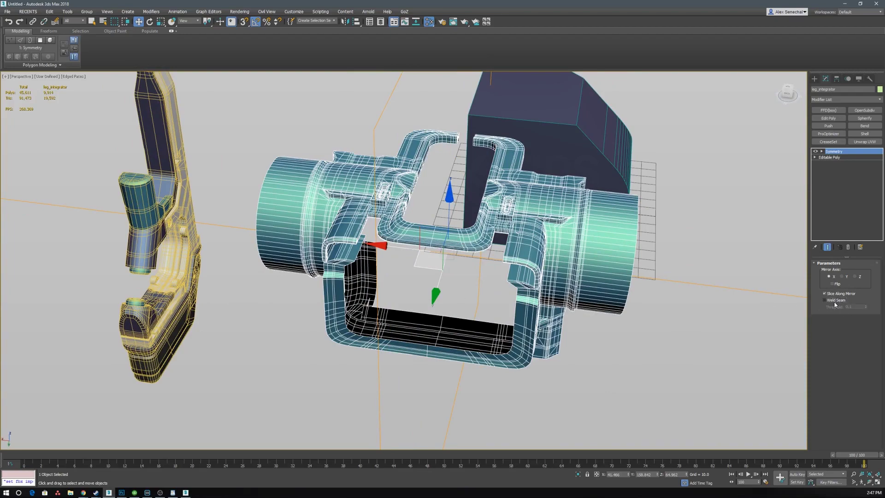
- Set the Symmetry weld seam threshold to 0.001 while inspecting the seam on the front crossbar
{"action": "scroll", "coordinate": [541, 258], "scroll_direction": "up", "scroll_amount": 4}
{"action": "middle_click_drag", "start_coordinate": [423, 219], "coordinate": [447, 226]}
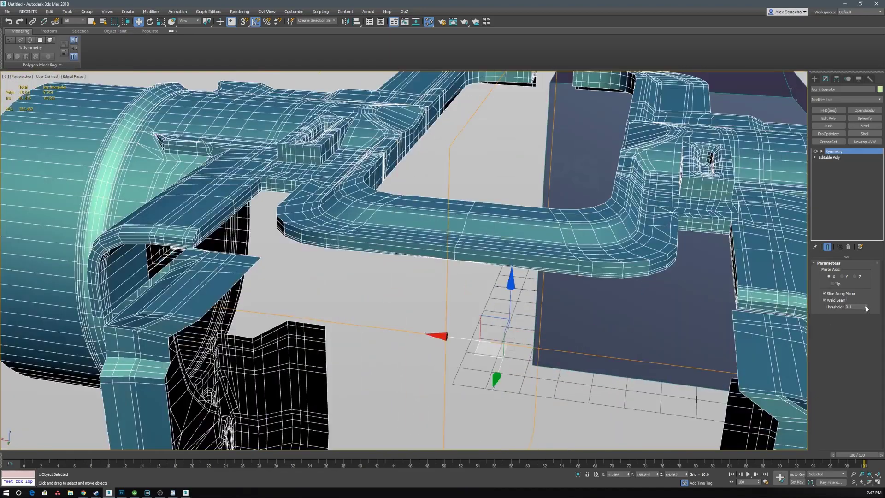
{"action": "left_click_drag", "start_coordinate": [866, 308], "coordinate": [867, 300]}
{"action": "middle_click_drag", "start_coordinate": [543, 223], "coordinate": [601, 265], "text": "alt"}
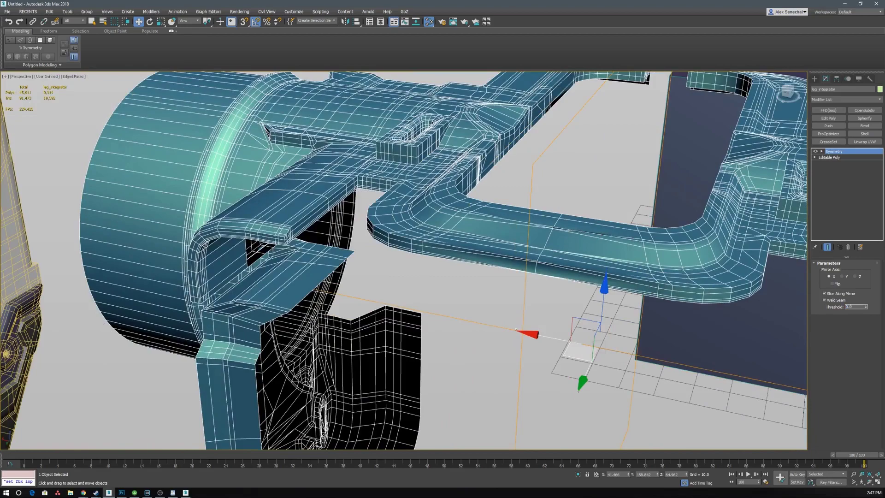
{"action": "middle_click_drag", "start_coordinate": [660, 288], "coordinate": [576, 278], "text": "alt"}
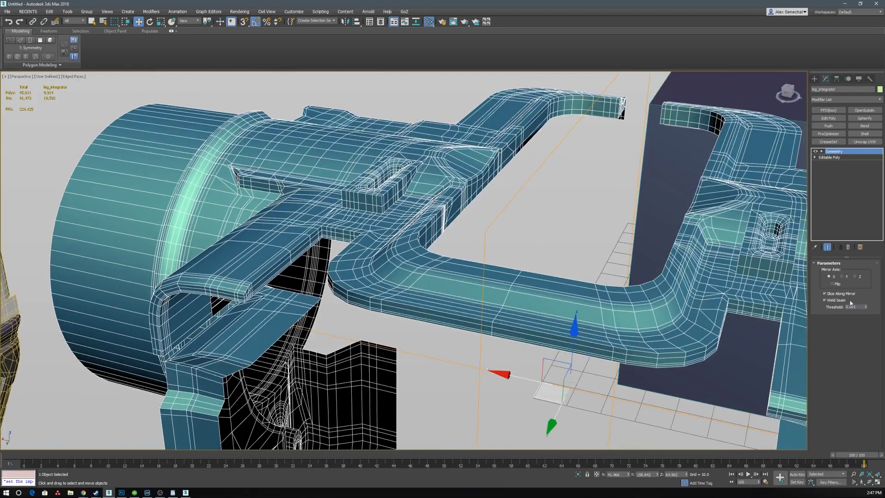
{"action": "scroll", "coordinate": [514, 230], "scroll_direction": "down", "scroll_amount": 3}
{"action": "middle_click_drag", "start_coordinate": [514, 230], "coordinate": [506, 247], "text": "alt"}
{"action": "scroll", "coordinate": [510, 243], "scroll_direction": "down", "scroll_amount": 3}
{"action": "middle_click_drag", "start_coordinate": [513, 310], "coordinate": [449, 266]}
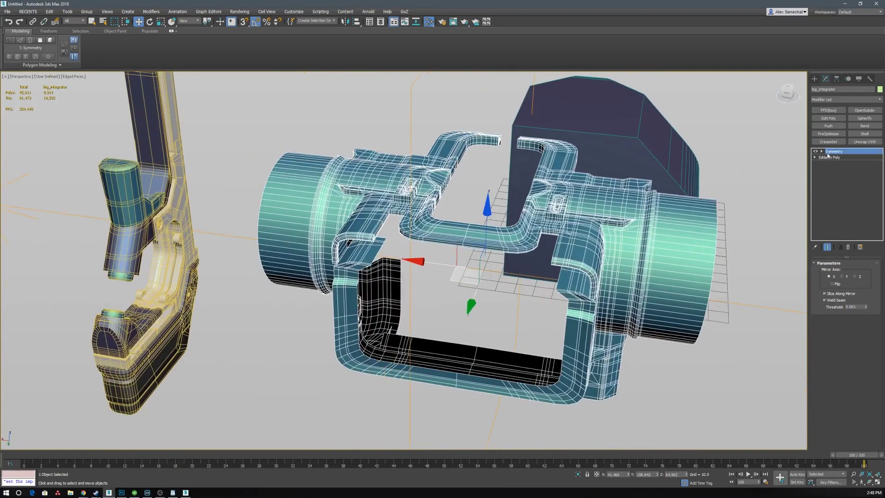
- Enter the Symmetry modifier's Mirror sub-object level and rotate its gizmo to angle the mirrored half
{"action": "key", "text": "1"}
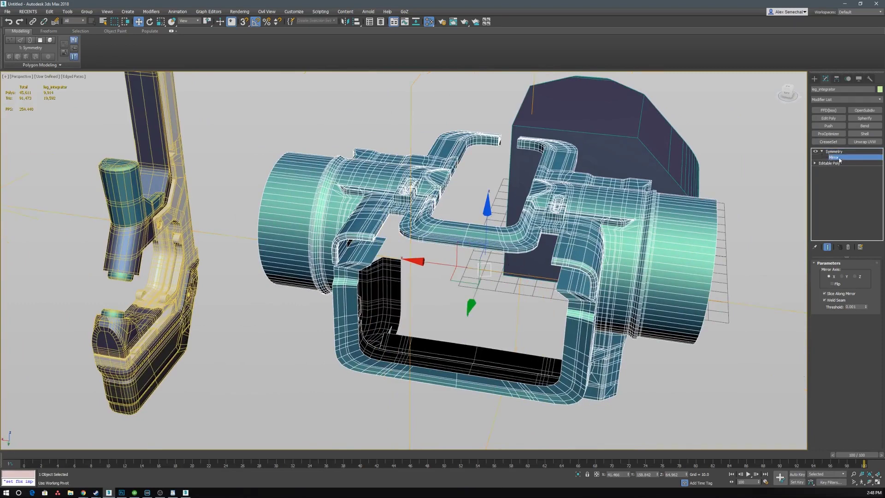
{"action": "left_click", "coordinate": [834, 151]}
{"action": "middle_click_drag", "start_coordinate": [499, 286], "coordinate": [514, 278], "text": "alt"}
{"action": "key", "text": "e"}
{"action": "mouse_move", "coordinate": [515, 277]}
{"action": "left_mouse_down"}
{"action": "mouse_move", "coordinate": [557, 254]}
{"action": "mouse_move", "coordinate": [518, 269]}
{"action": "left_mouse_up"}
{"action": "middle_click_drag", "start_coordinate": [535, 270], "coordinate": [496, 277], "text": "alt"}
{"action": "left_click_drag", "start_coordinate": [488, 270], "coordinate": [477, 240]}
- Move the tilted mirror gizmo toward the original half of the frame and view the shape without edged faces
{"action": "key", "text": "r"}
{"action": "key", "text": "w"}
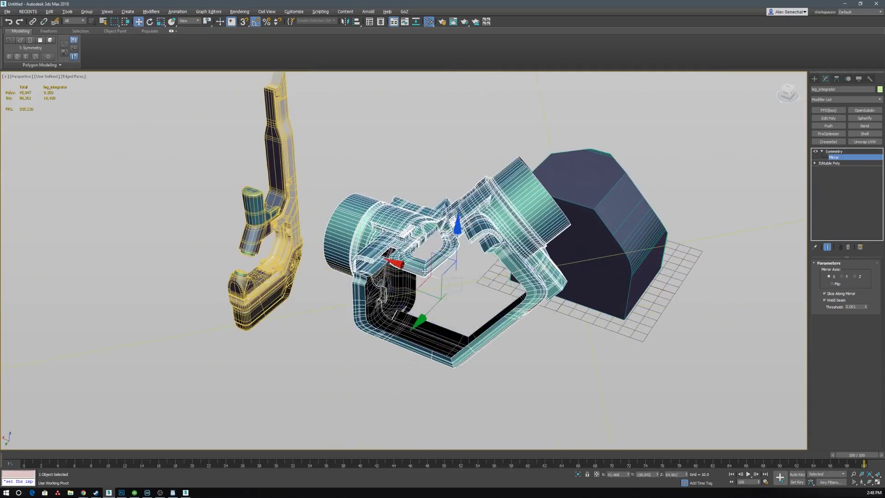
{"action": "left_click_drag", "start_coordinate": [425, 272], "coordinate": [408, 284]}
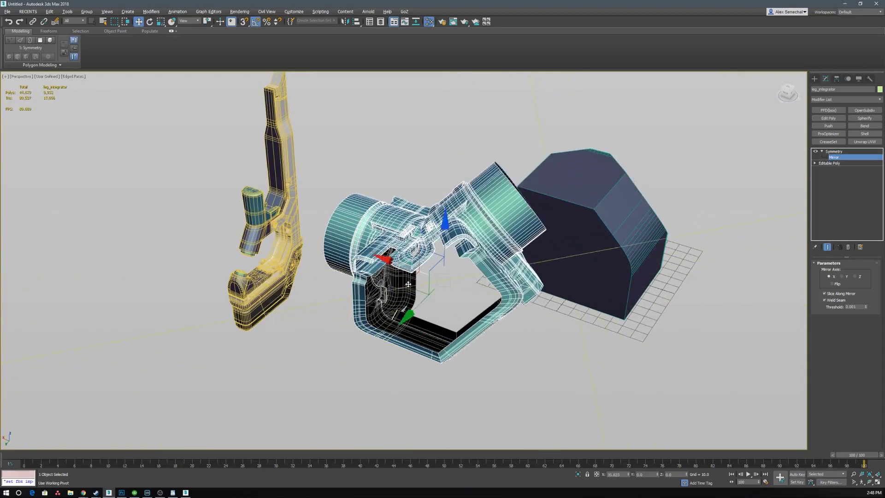
{"action": "key", "text": "F4"}
{"action": "middle_click_drag", "start_coordinate": [408, 284], "coordinate": [419, 303], "text": "alt"}
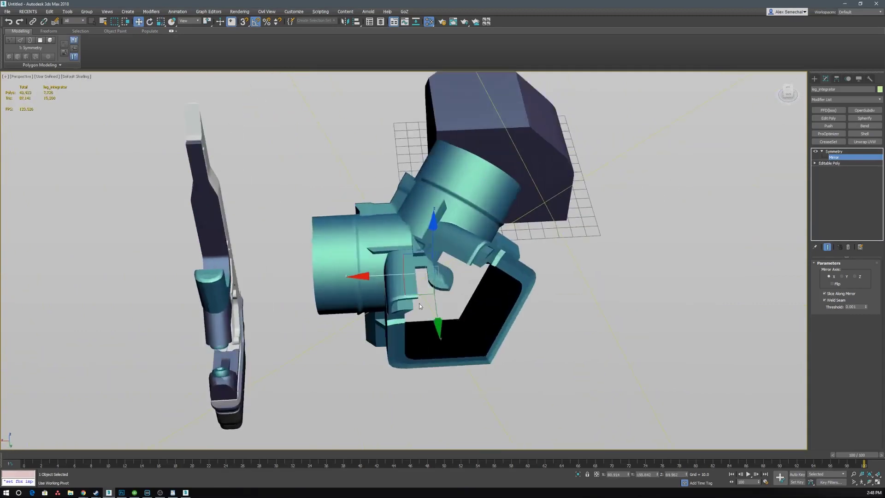
- Rotate the mirror gizmo further to try another angled variation of the frame
{"action": "scroll", "coordinate": [419, 303], "scroll_direction": "up", "scroll_amount": 3}
{"action": "key", "text": "e"}
{"action": "left_click_drag", "start_coordinate": [431, 276], "coordinate": [479, 259]}
{"action": "middle_click_drag", "start_coordinate": [479, 259], "coordinate": [493, 274], "text": "alt"}
{"action": "scroll", "coordinate": [493, 274], "scroll_direction": "down", "scroll_amount": 3}
- Undo the mirror gizmo's rotations and move
{"action": "key", "text": "ctrl+z"}
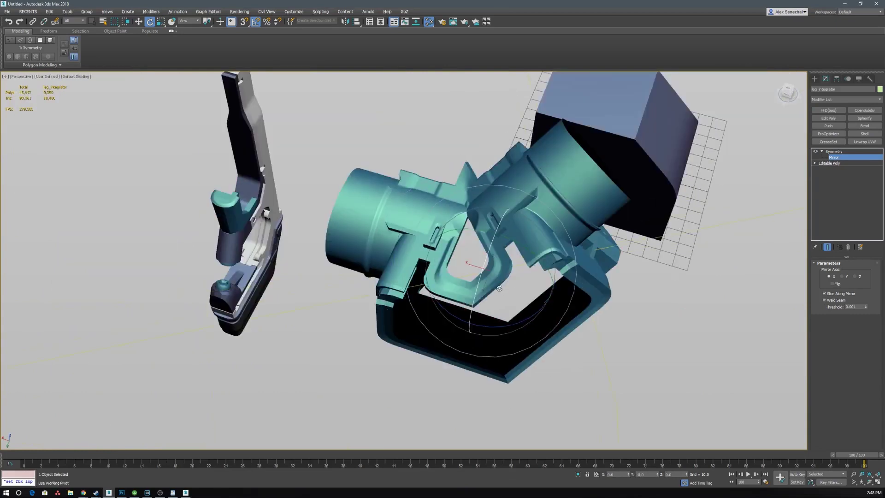
{"action": "key", "text": "ctrl+z"}
{"action": "key", "text": "w"}
{"action": "key", "text": "ctrl+z"}
{"action": "middle_click_drag", "start_coordinate": [506, 291], "coordinate": [488, 276]}
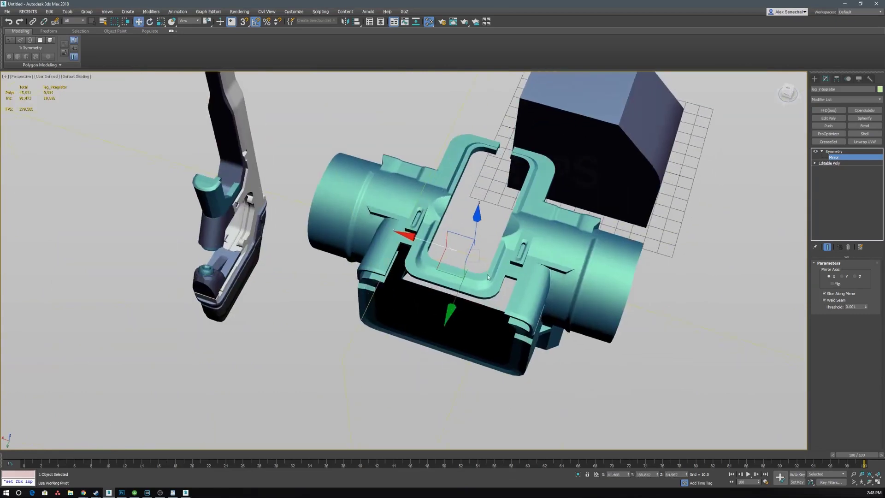
- Show edged faces and move the mirror gizmo along X to widen the symmetrical frame
{"action": "scroll", "coordinate": [443, 250], "scroll_direction": "up", "scroll_amount": 3}
{"action": "key", "text": "F4"}
{"action": "left_click_drag", "start_coordinate": [451, 244], "coordinate": [509, 262]}
{"action": "middle_click_drag", "start_coordinate": [547, 317], "coordinate": [497, 344], "text": "alt"}
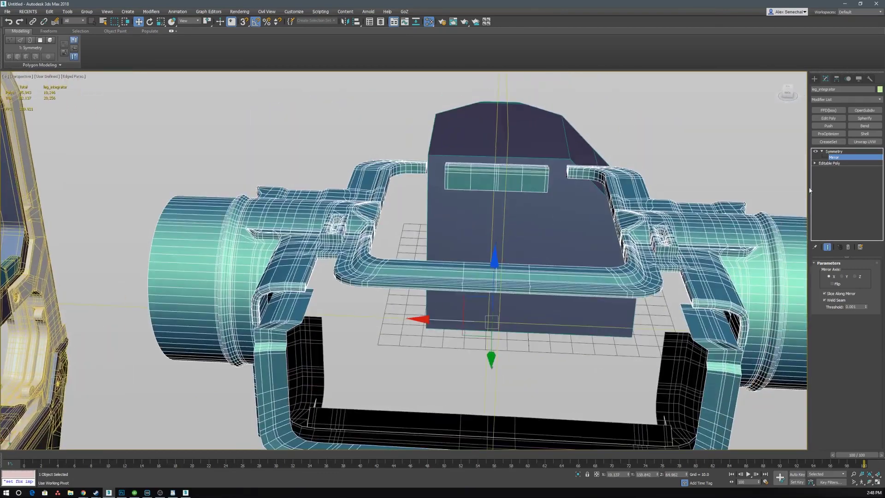
- Delete the Symmetry modifier from the leg frame
{"action": "right_click", "coordinate": [839, 154]}
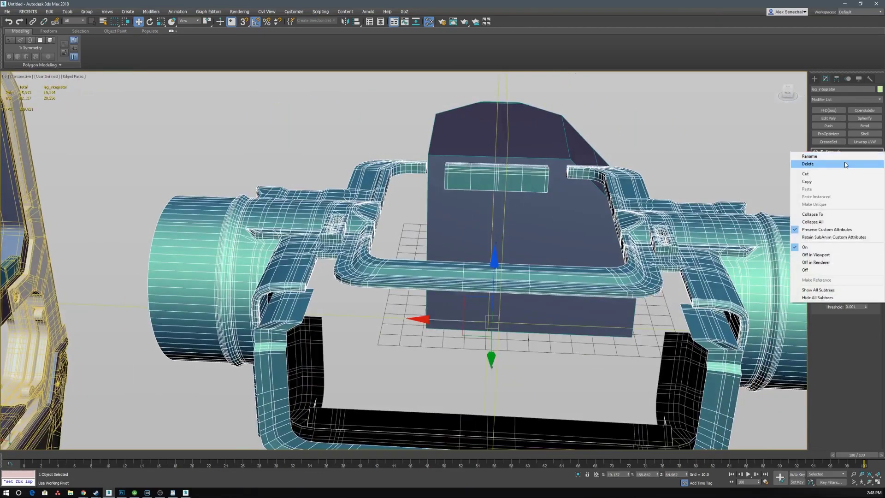
{"action": "left_click", "coordinate": [845, 164]}
{"action": "middle_click_drag", "start_coordinate": [599, 231], "coordinate": [528, 263], "text": "alt"}
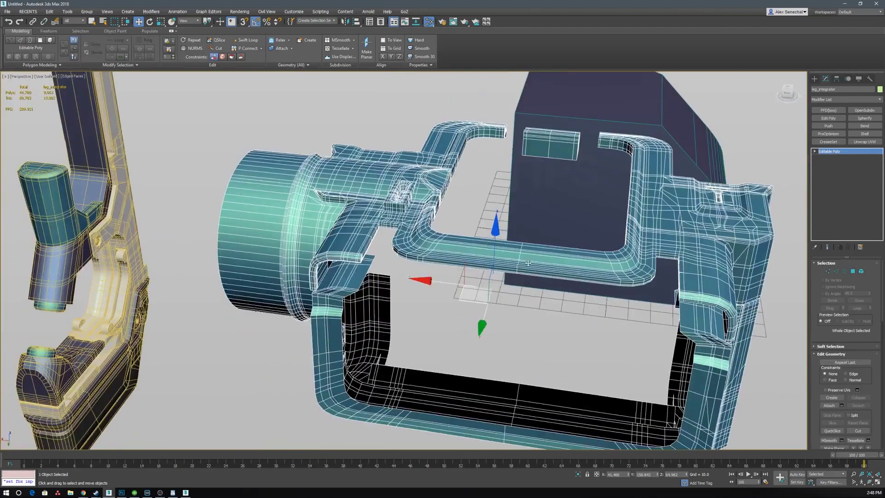
- Select an edge near the middle of the frame's front crossbar and apply a new Symmetry modifier
{"action": "scroll", "coordinate": [528, 263], "scroll_direction": "up", "scroll_amount": 3}
{"action": "key", "text": "2"}
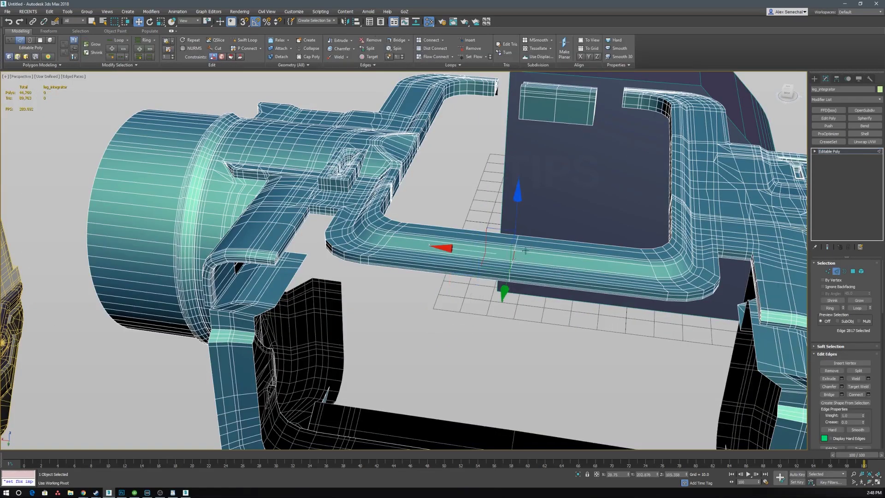
{"action": "key", "text": "ctrl+z"}
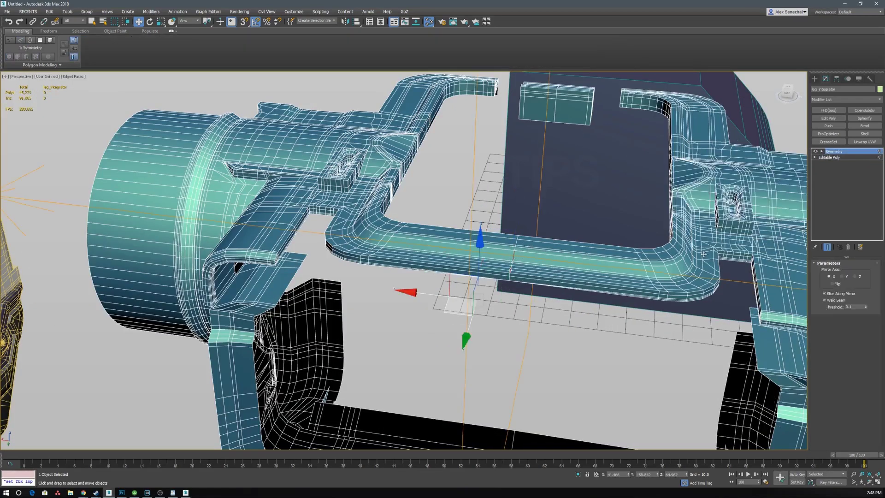
- Undo the edge-based Symmetry modifier and apply a plain Symmetry modifier to the whole leg frame instead
{"action": "key", "text": "ctrl+z"}
{"action": "key", "text": "ctrl+z"}
{"action": "key", "text": "ctrl+y"}
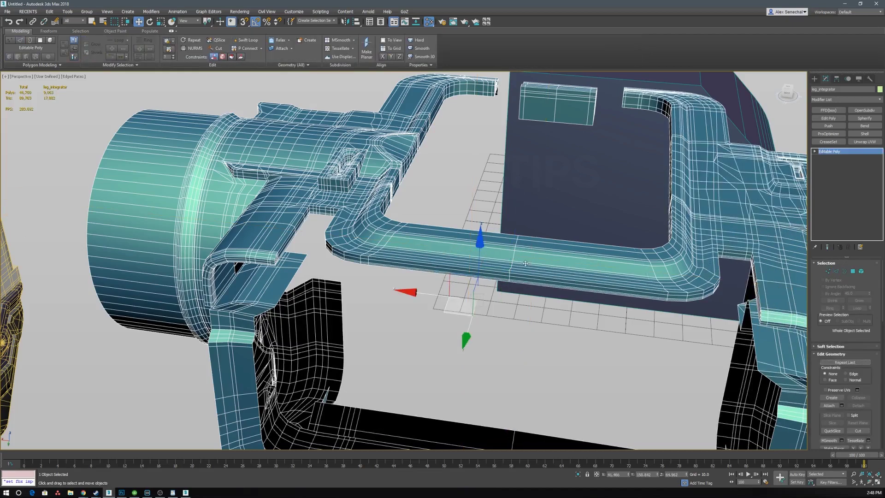
{"action": "right_click", "coordinate": [520, 266]}
{"action": "left_click", "coordinate": [456, 259]}
{"action": "scroll", "coordinate": [526, 270], "scroll_direction": "down", "scroll_amount": 3}
{"action": "middle_click_drag", "start_coordinate": [526, 270], "coordinate": [577, 255], "text": "alt"}
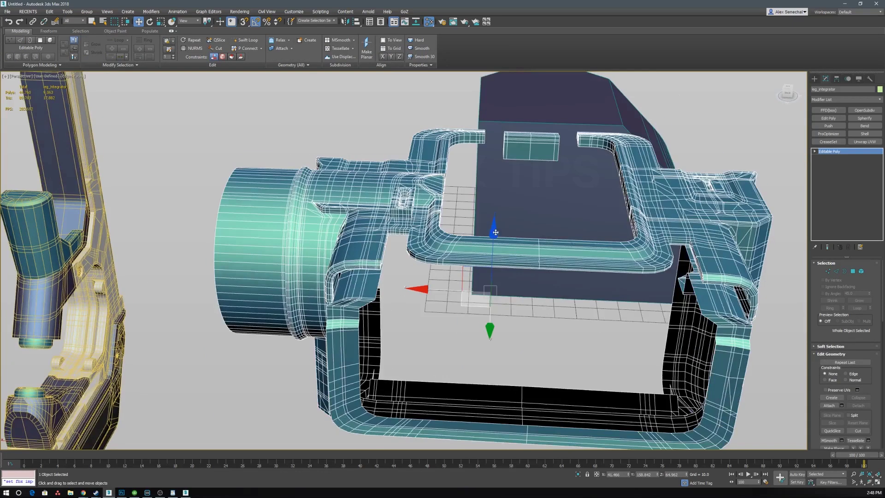
{"action": "scroll", "coordinate": [496, 232], "scroll_direction": "down", "scroll_amount": 2}
{"action": "middle_click_drag", "start_coordinate": [496, 232], "coordinate": [463, 294]}
{"action": "scroll", "coordinate": [436, 237], "scroll_direction": "up", "scroll_amount": 2}
{"action": "key", "text": "ctrl+y"}
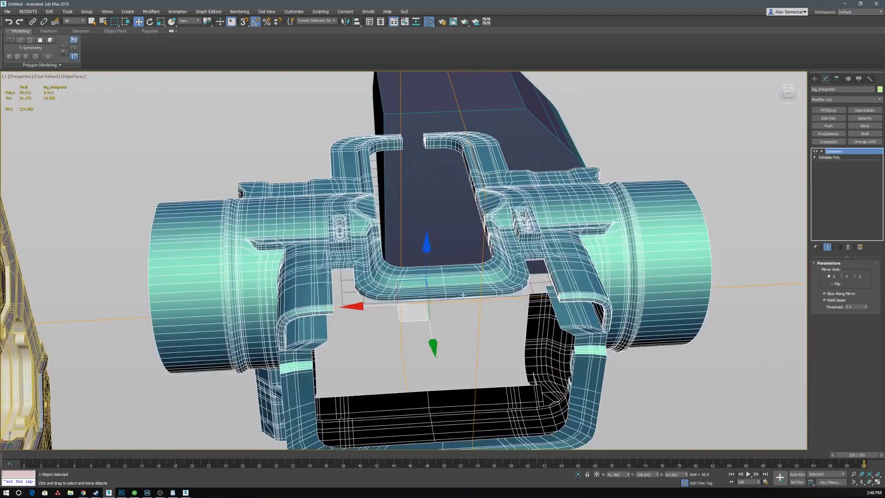
- Try shifting the mirror gizmo along X with snapping, then delete the Symmetry modifier from the frame
{"action": "middle_click_drag", "start_coordinate": [377, 274], "coordinate": [421, 324], "text": "alt"}
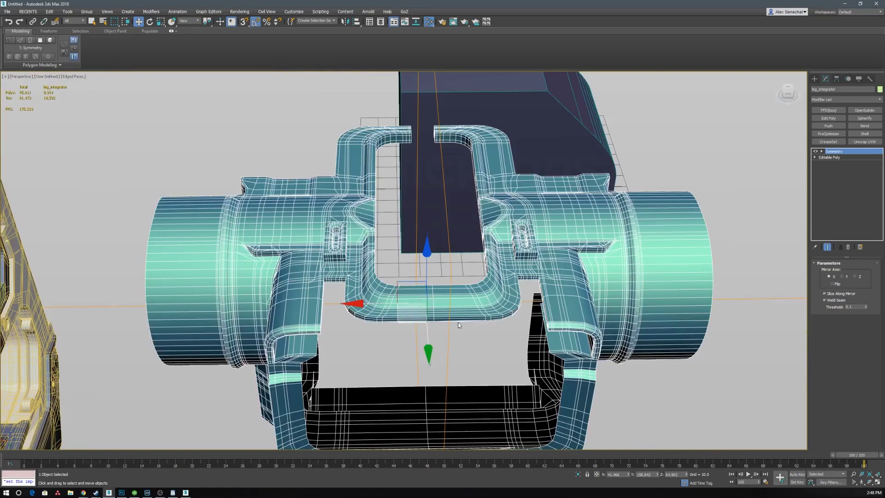
{"action": "key", "text": "s"}
{"action": "key", "text": "1"}
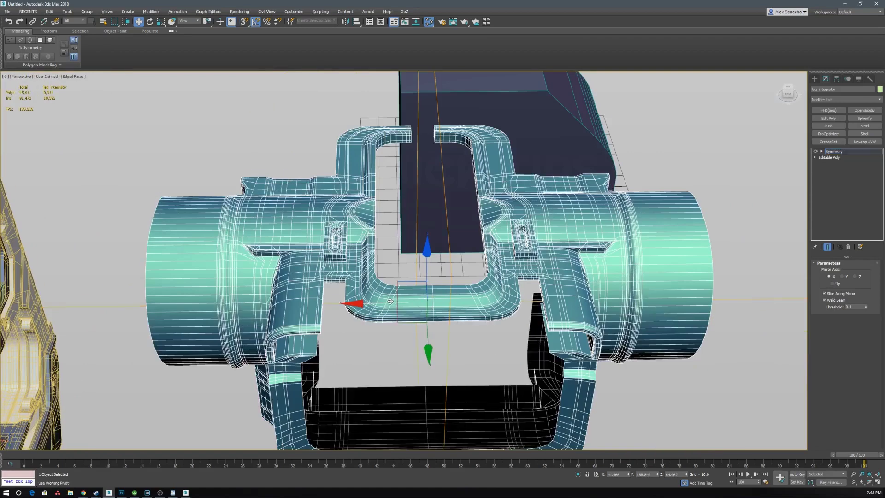
{"action": "left_click_drag", "start_coordinate": [378, 302], "coordinate": [487, 308]}
{"action": "right_click", "coordinate": [840, 152]}
{"action": "left_click", "coordinate": [846, 161]}
- Select the edge in the middle of the frame's front crossbar and apply a Symmetry modifier at that edge
{"action": "key", "text": "2"}
{"action": "scroll", "coordinate": [507, 304], "scroll_direction": "up", "scroll_amount": 3}
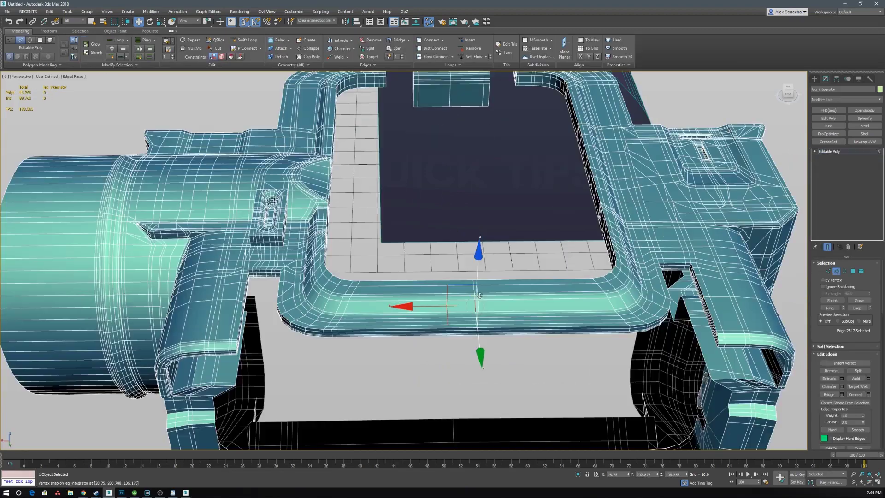
{"action": "key", "text": "s"}
{"action": "middle_click_drag", "start_coordinate": [469, 278], "coordinate": [463, 285], "text": "alt"}
{"action": "key", "text": "alt+s"}
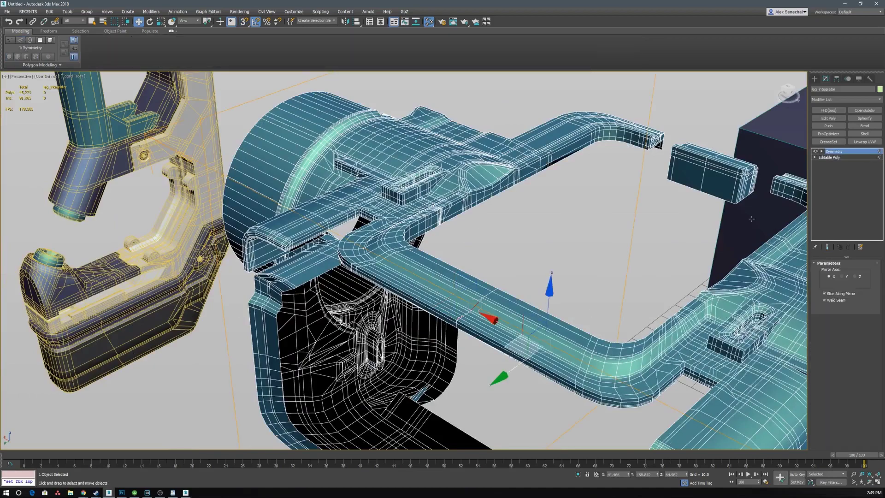
- Toggle the Symmetry modifier's Flip option several times to compare which side of the frame gets mirrored
{"action": "left_click", "coordinate": [839, 285]}
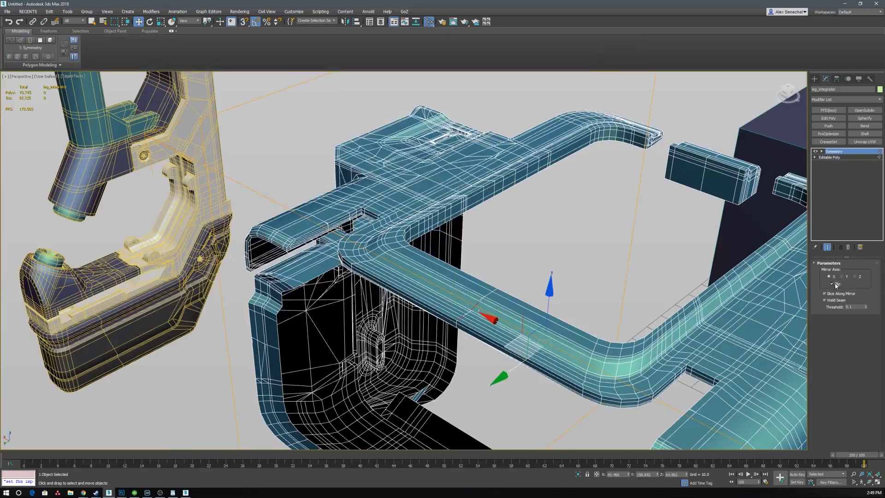
{"action": "left_click", "coordinate": [839, 284]}
{"action": "left_click", "coordinate": [839, 284]}
{"action": "left_click", "coordinate": [838, 284]}
{"action": "mouse_move", "coordinate": [582, 245]}
{"action": "middle_mouse_down", "text": "alt"}
{"action": "mouse_move", "coordinate": [606, 255]}
{"action": "mouse_move", "coordinate": [580, 231]}
{"action": "mouse_move", "coordinate": [626, 246]}
{"action": "mouse_move", "coordinate": [579, 243]}
{"action": "middle_mouse_up", "text": "alt"}
{"action": "scroll", "coordinate": [593, 251], "scroll_direction": "down", "scroll_amount": 4}
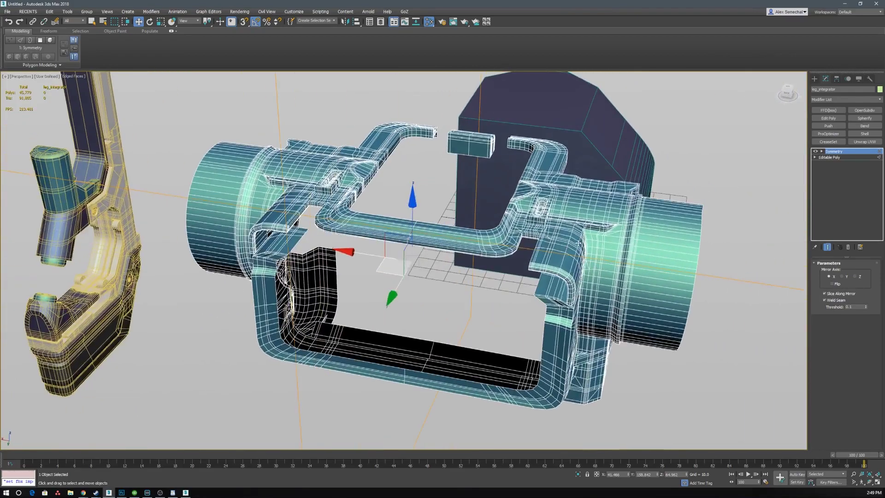
{"action": "left_click", "coordinate": [833, 284]}
{"action": "left_click", "coordinate": [836, 284]}
{"action": "left_click", "coordinate": [835, 284]}
{"action": "left_click", "coordinate": [836, 284]}
- Undo the latest Flip changes, leaving Flip enabled on the frame's Symmetry modifier
{"action": "mouse_move", "coordinate": [530, 221]}
{"action": "middle_mouse_down", "text": "alt"}
{"action": "mouse_move", "coordinate": [548, 224]}
{"action": "mouse_move", "coordinate": [530, 220]}
{"action": "middle_mouse_up", "text": "alt"}
{"action": "middle_click_drag", "start_coordinate": [530, 219], "coordinate": [596, 221]}
{"action": "middle_click_drag", "start_coordinate": [595, 221], "coordinate": [531, 237], "text": "alt"}
{"action": "scroll", "coordinate": [586, 245], "scroll_direction": "down", "scroll_amount": 2}
{"action": "key", "text": "ctrl+z"}
{"action": "key", "text": "ctrl+z"}
{"action": "key", "text": "ctrl+z"}
{"action": "middle_click_drag", "start_coordinate": [437, 246], "coordinate": [400, 234], "text": "alt"}
{"action": "key", "text": "ctrl+z"}
{"action": "middle_click_drag", "start_coordinate": [400, 234], "coordinate": [503, 264]}
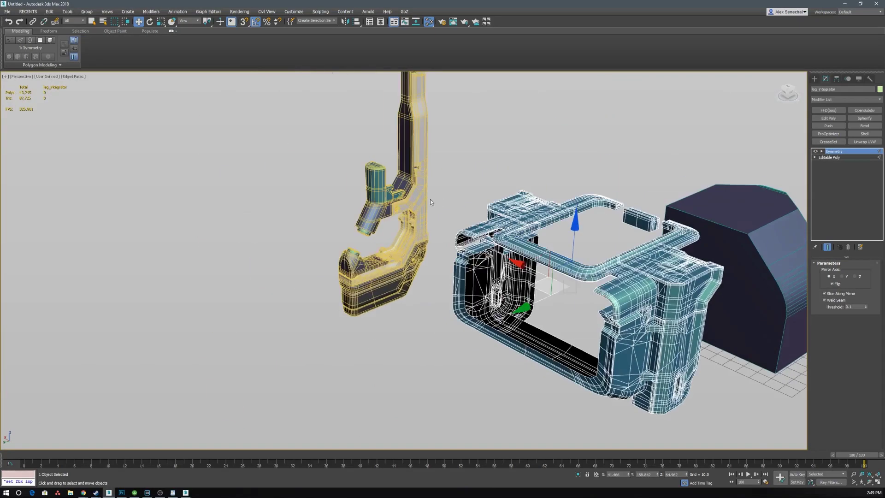
- Hide edged faces and select the foot part beside the leg frame
{"action": "key", "text": "F4"}
{"action": "left_click", "coordinate": [423, 201]}
{"action": "scroll", "coordinate": [426, 203], "scroll_direction": "up", "scroll_amount": 2}
{"action": "middle_click_drag", "start_coordinate": [475, 227], "coordinate": [524, 205], "text": "alt"}
- Try a Symmetry modifier with mirror axis X on the foot, show edged faces, and undo the modifier
{"action": "key", "text": "ctrl+y"}
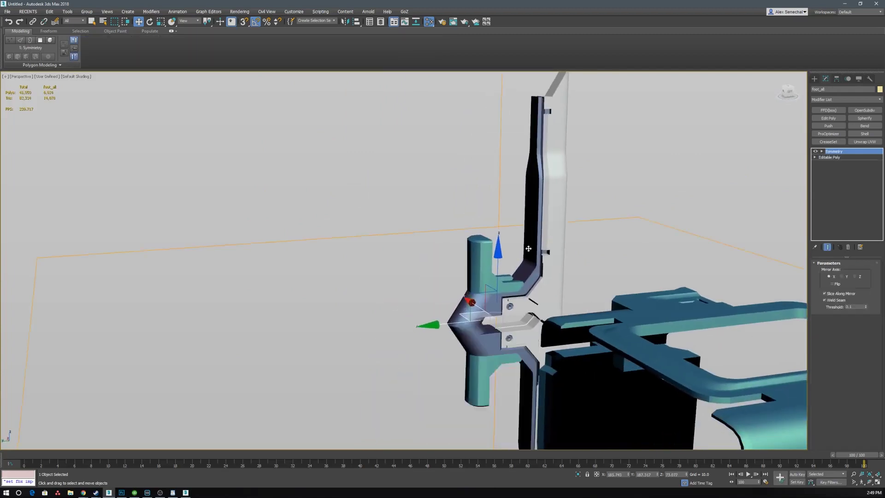
{"action": "key", "text": "F4"}
{"action": "scroll", "coordinate": [438, 203], "scroll_direction": "down", "scroll_amount": 2}
{"action": "middle_click_drag", "start_coordinate": [436, 231], "coordinate": [469, 244], "text": "alt"}
{"action": "scroll", "coordinate": [610, 233], "scroll_direction": "down", "scroll_amount": 2}
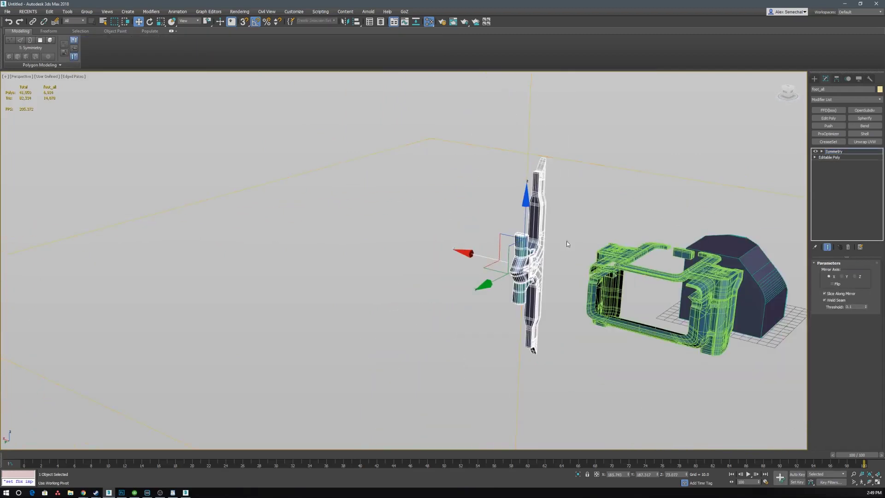
{"action": "key", "text": "ctrl+z"}
- Reset the foot's transform with Reset XForm and collapse it to an Editable Poly
{"action": "left_click", "coordinate": [869, 82]}
{"action": "left_click", "coordinate": [847, 207]}
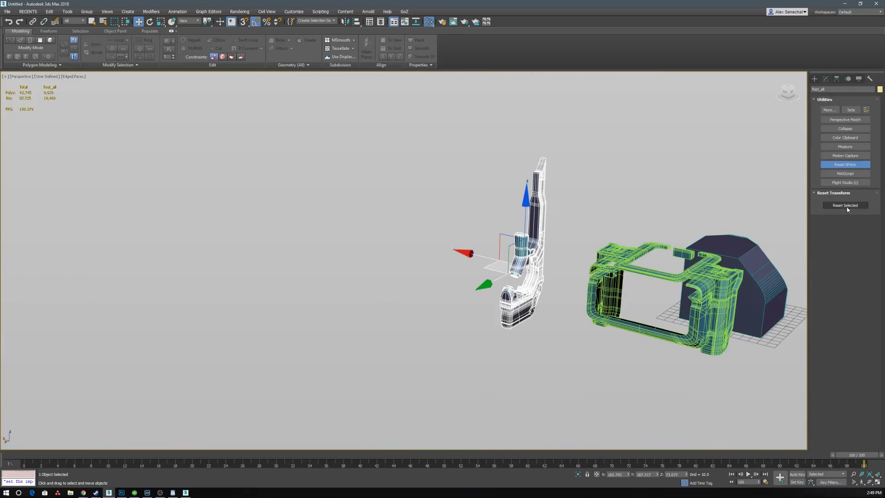
{"action": "key", "text": "ctrl+e"}
{"action": "middle_click_drag", "start_coordinate": [597, 194], "coordinate": [553, 261], "text": "alt"}
{"action": "scroll", "coordinate": [540, 239], "scroll_direction": "up", "scroll_amount": 3}
- Apply a Symmetry modifier to the foot and set its mirror axis to Z
{"action": "key", "text": "ctrl+y"}
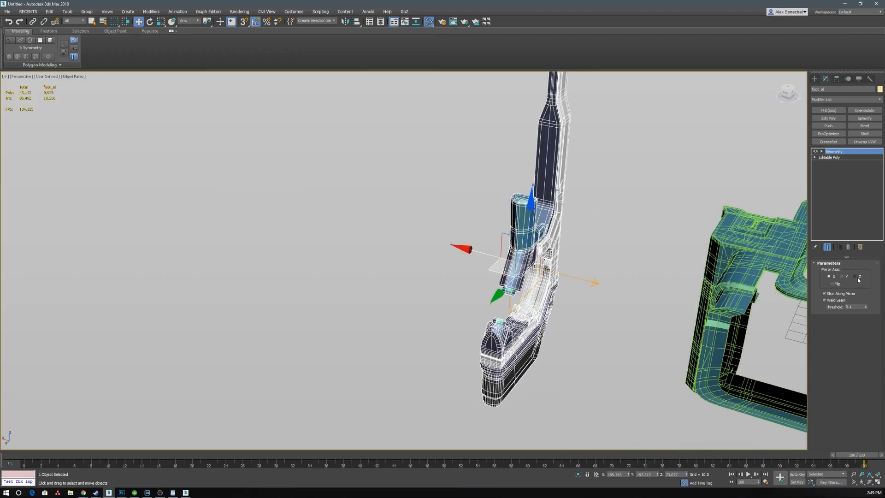
{"action": "left_click", "coordinate": [855, 277]}
{"action": "middle_click_drag", "start_coordinate": [604, 249], "coordinate": [532, 262], "text": "alt"}
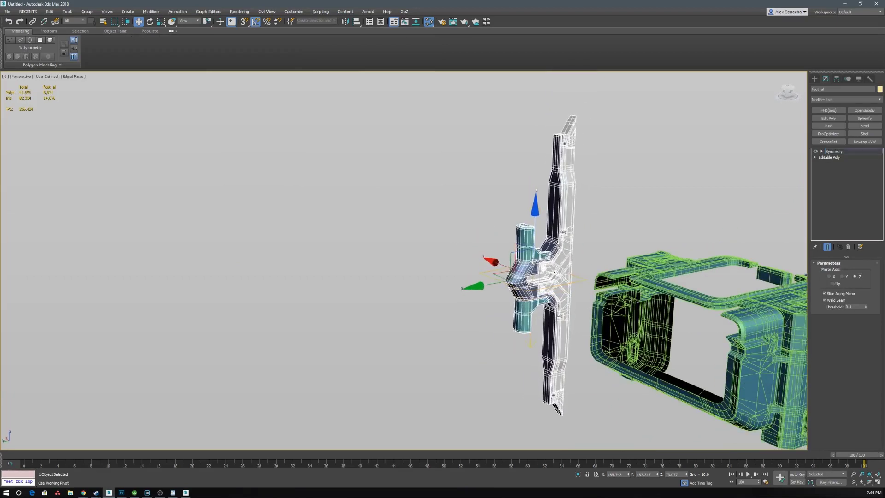
- Raise the mirror gizmo to the upper end of the foot's shaft and enable Flip
{"action": "left_click_drag", "start_coordinate": [534, 260], "coordinate": [533, 122]}
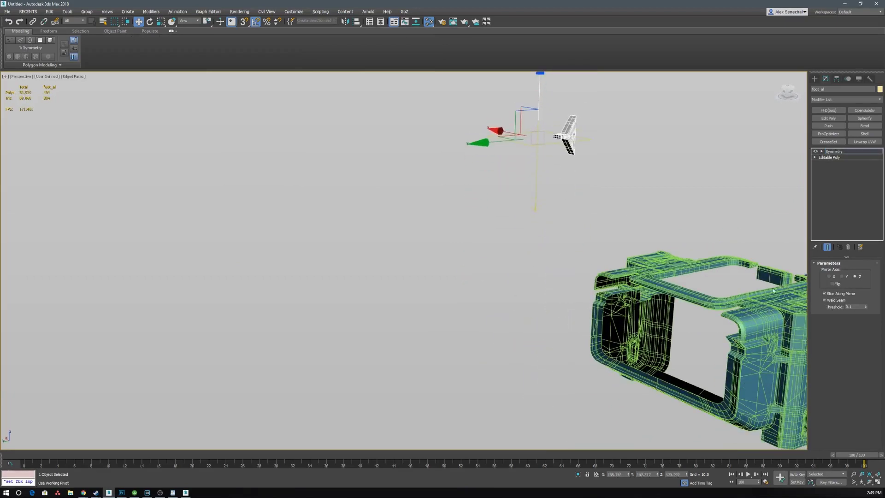
{"action": "left_click", "coordinate": [837, 285]}
{"action": "middle_click_drag", "start_coordinate": [574, 150], "coordinate": [524, 251]}
{"action": "mouse_move", "coordinate": [524, 251]}
{"action": "middle_mouse_down", "text": "alt"}
{"action": "mouse_move", "coordinate": [560, 246]}
{"action": "mouse_move", "coordinate": [535, 249]}
{"action": "middle_mouse_up", "text": "alt"}
{"action": "key", "text": "F4"}
{"action": "scroll", "coordinate": [530, 245], "scroll_direction": "down", "scroll_amount": 3}
{"action": "scroll", "coordinate": [535, 249], "scroll_direction": "down", "scroll_amount": 2}
- Rotate the whole mirrored foot object 90 degrees about X with angle snap so it lies horizontally
{"action": "key", "text": "e"}
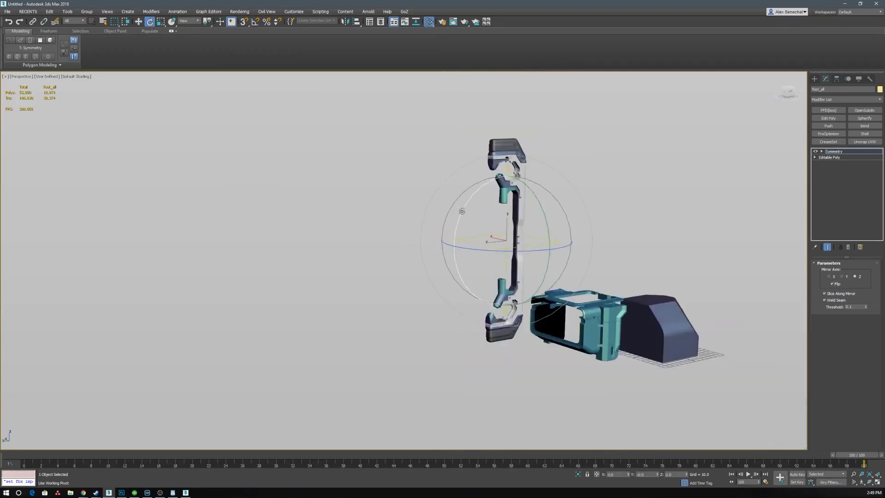
{"action": "key", "text": "1"}
{"action": "left_click_drag", "start_coordinate": [463, 269], "coordinate": [442, 308]}
{"action": "key", "text": "ctrl+z"}
{"action": "key", "text": "a"}
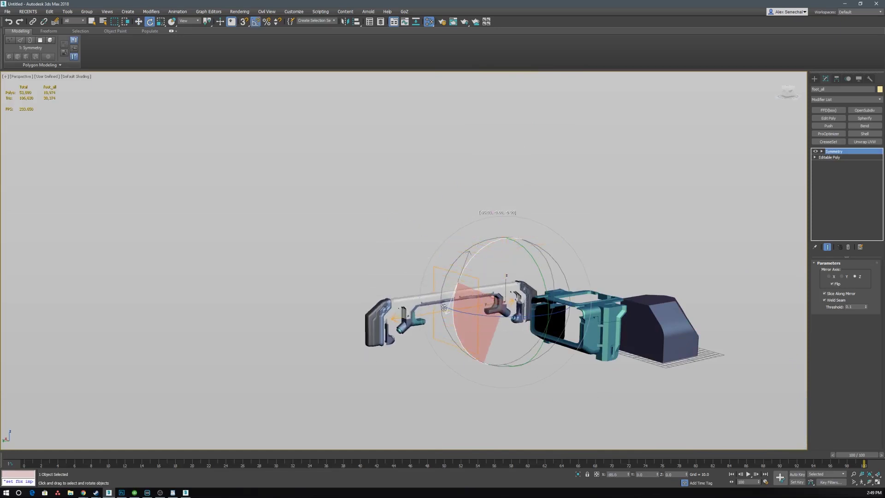
- Move the horizontal foot assembly up along Z, clear of the leg frame
{"action": "key", "text": "w"}
{"action": "left_click_drag", "start_coordinate": [507, 277], "coordinate": [507, 171]}
{"action": "key", "text": "z"}
{"action": "middle_click_drag", "start_coordinate": [571, 202], "coordinate": [552, 206], "text": "alt"}
{"action": "right_click", "coordinate": [541, 204]}
{"action": "left_click", "coordinate": [530, 191]}
- Rotate the foot's mirror gizmo about Z to angle the two halves into a shallow V
{"action": "scroll", "coordinate": [496, 208], "scroll_direction": "down", "scroll_amount": 2}
{"action": "middle_click_drag", "start_coordinate": [493, 207], "coordinate": [530, 225], "text": "alt"}
{"action": "key", "text": "e"}
{"action": "key", "text": "a"}
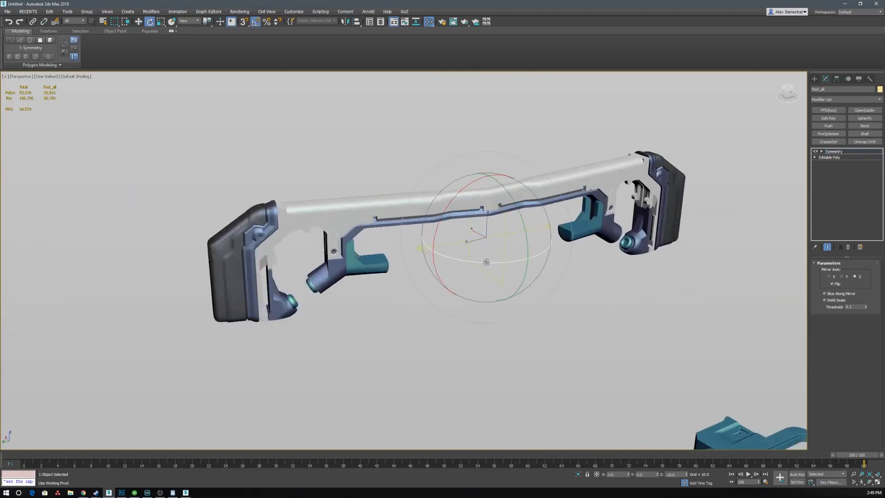
{"action": "left_click_drag", "start_coordinate": [486, 263], "coordinate": [474, 263]}
{"action": "key", "text": "w"}
- Add a second Symmetry modifier to the foot assembly and show edged faces
{"action": "middle_click_drag", "start_coordinate": [474, 262], "coordinate": [512, 218], "text": "alt"}
{"action": "key", "text": "alt+s"}
{"action": "middle_click_drag", "start_coordinate": [454, 221], "coordinate": [503, 232], "text": "alt"}
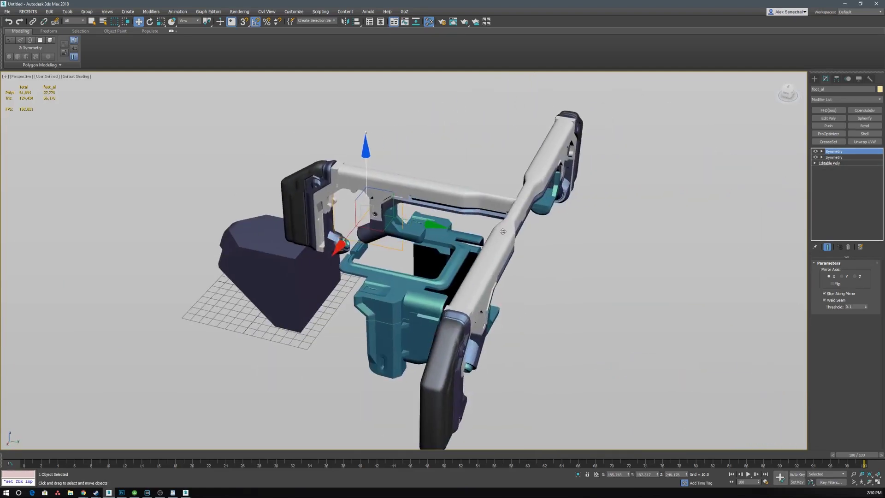
{"action": "middle_click_drag", "start_coordinate": [607, 207], "coordinate": [637, 260]}
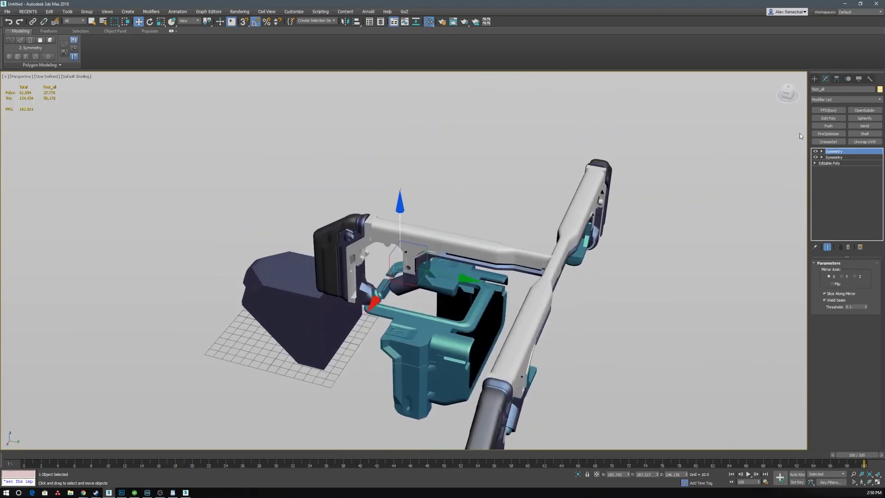
{"action": "middle_click_drag", "start_coordinate": [589, 163], "coordinate": [540, 236], "text": "alt"}
{"action": "key", "text": "F4"}
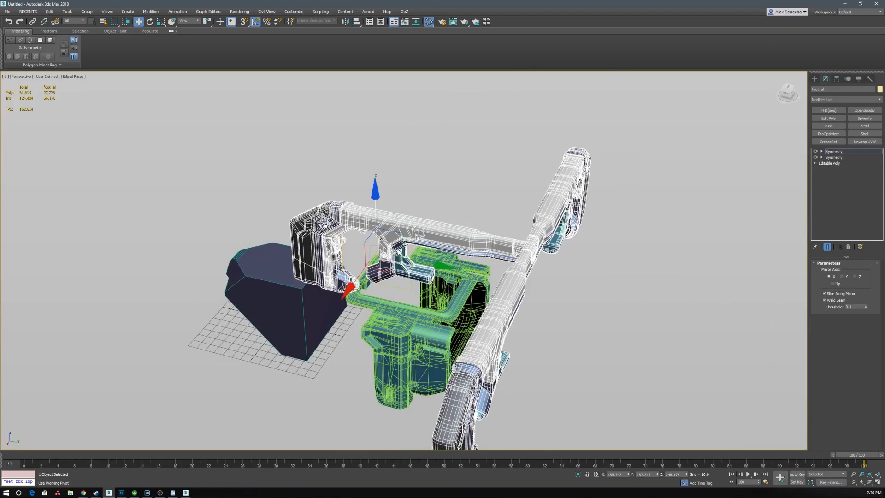
- Rotate the second Symmetry modifier's gizmo with angle snap to mirror the leg vertically into a closed loop
{"action": "key", "text": "e"}
{"action": "mouse_move", "coordinate": [398, 251]}
{"action": "left_mouse_down"}
{"action": "mouse_move", "coordinate": [394, 204]}
{"action": "mouse_move", "coordinate": [412, 193]}
{"action": "left_mouse_up"}
{"action": "key", "text": "F4"}
{"action": "key", "text": "ctrl+z"}
{"action": "key", "text": "a"}
{"action": "middle_click_drag", "start_coordinate": [449, 206], "coordinate": [576, 193], "text": "alt"}
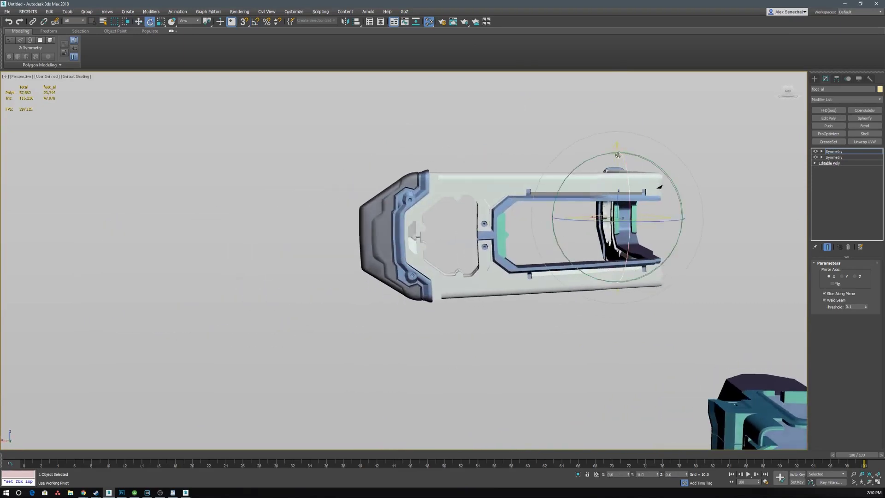
{"action": "mouse_move", "coordinate": [602, 154]}
{"action": "left_mouse_down"}
{"action": "mouse_move", "coordinate": [597, 163]}
{"action": "mouse_move", "coordinate": [602, 154]}
{"action": "left_mouse_up"}
- Move the first Symmetry modifier's gizmo along Y to change where the two looped halves join
{"action": "key", "text": "w"}
{"action": "mouse_move", "coordinate": [604, 154]}
{"action": "middle_mouse_down", "text": "alt"}
{"action": "mouse_move", "coordinate": [559, 192]}
{"action": "mouse_move", "coordinate": [530, 185]}
{"action": "mouse_move", "coordinate": [545, 224]}
{"action": "middle_mouse_up", "text": "alt"}
{"action": "key", "text": "F4"}
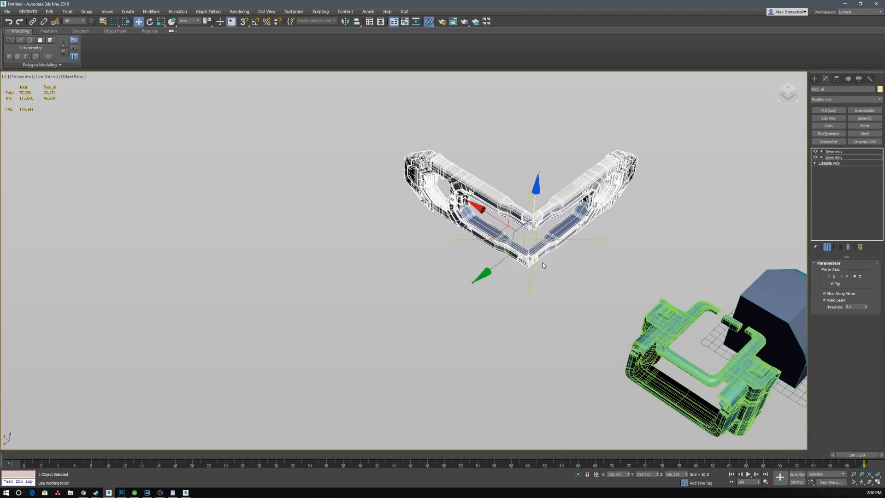
{"action": "left_click_drag", "start_coordinate": [512, 283], "coordinate": [530, 287]}
{"action": "key", "text": "F4"}
{"action": "key", "text": "w"}
{"action": "middle_click_drag", "start_coordinate": [581, 267], "coordinate": [612, 309], "text": "alt"}
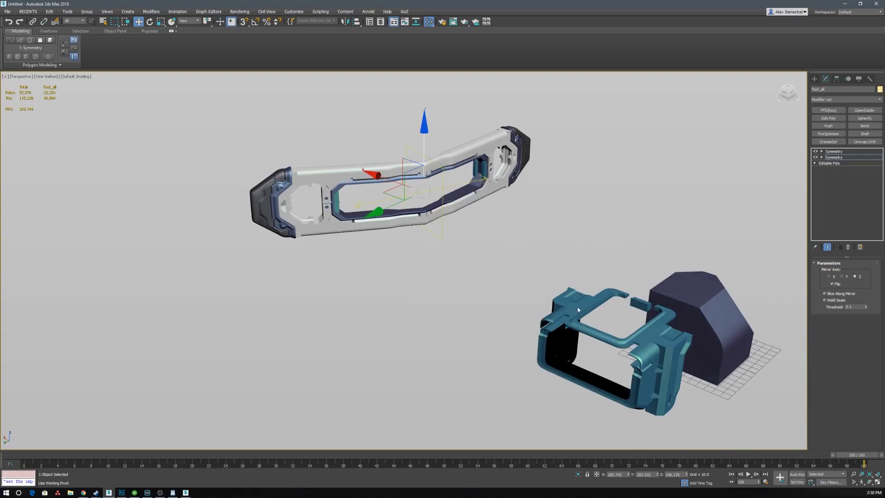
- Select the dark box beside the leg frame and apply a Symmetry modifier to it
{"action": "key", "text": "F4"}
{"action": "left_click", "coordinate": [707, 315]}
{"action": "middle_click_drag", "start_coordinate": [732, 318], "coordinate": [600, 304], "text": "alt"}
{"action": "middle_click_drag", "start_coordinate": [599, 303], "coordinate": [582, 282], "text": "alt"}
{"action": "key", "text": "alt+s"}
{"action": "right_click", "coordinate": [630, 331]}
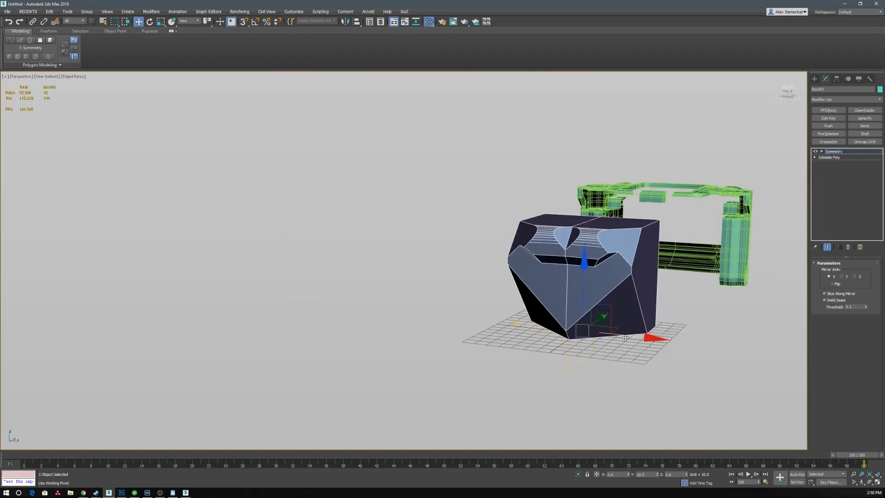
- Try different positions and angles of the box's mirror gizmo to explore alternative mirrored shapes
{"action": "mouse_move", "coordinate": [626, 338]}
{"action": "left_mouse_down"}
{"action": "mouse_move", "coordinate": [553, 323]}
{"action": "mouse_move", "coordinate": [588, 318]}
{"action": "left_mouse_up"}
{"action": "key", "text": "F4"}
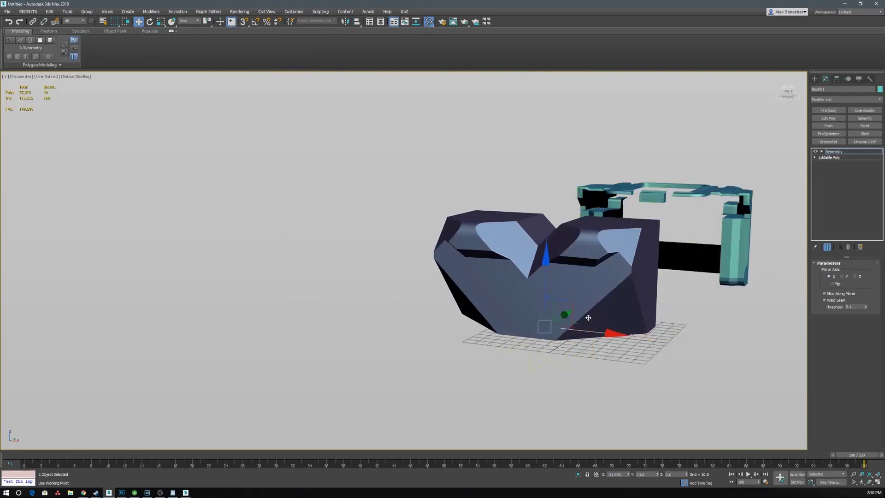
{"action": "left_click_drag", "start_coordinate": [573, 274], "coordinate": [563, 262]}
{"action": "left_click_drag", "start_coordinate": [570, 303], "coordinate": [588, 283]}
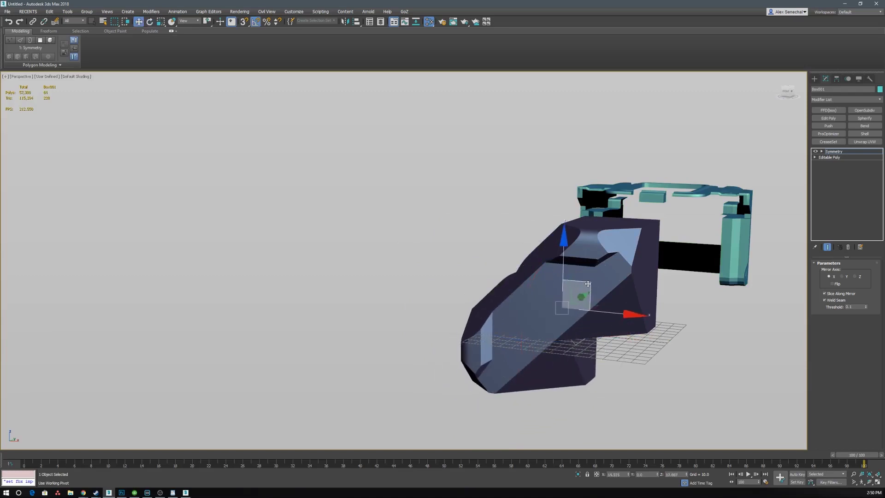
{"action": "middle_click_drag", "start_coordinate": [591, 283], "coordinate": [573, 279], "text": "alt"}
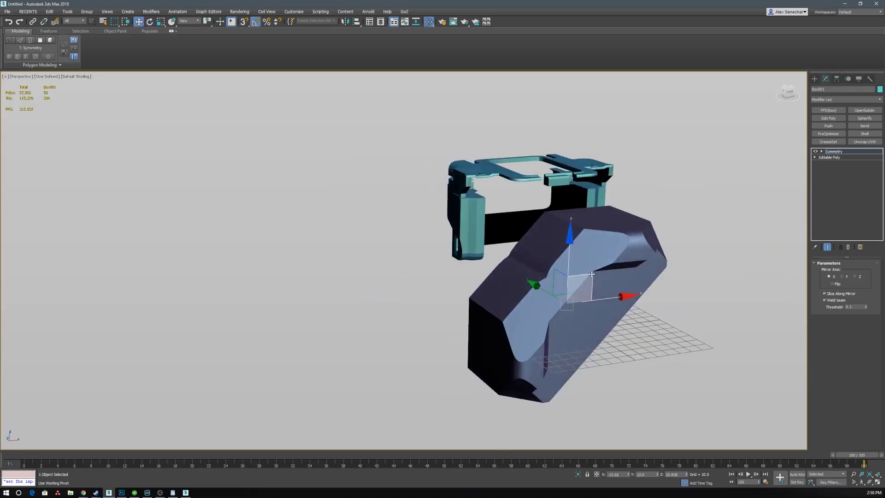
{"action": "mouse_move", "coordinate": [591, 274]}
{"action": "left_mouse_down"}
{"action": "mouse_move", "coordinate": [556, 297]}
{"action": "mouse_move", "coordinate": [598, 260]}
{"action": "left_mouse_up"}
{"action": "key", "text": "F4"}
{"action": "key", "text": "F4"}
- Add a second Symmetry modifier to the box with mirror axis Z and Flip turned off
{"action": "mouse_move", "coordinate": [674, 271]}
{"action": "middle_mouse_down", "text": "alt"}
{"action": "mouse_move", "coordinate": [661, 255]}
{"action": "mouse_move", "coordinate": [618, 252]}
{"action": "mouse_move", "coordinate": [666, 262]}
{"action": "middle_mouse_up", "text": "alt"}
{"action": "key", "text": "alt+s"}
{"action": "middle_click_drag", "start_coordinate": [751, 282], "coordinate": [719, 285], "text": "alt"}
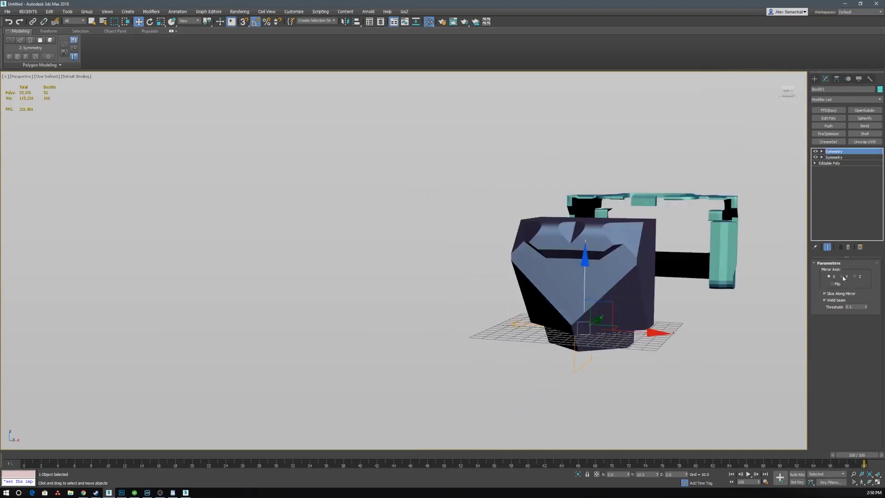
{"action": "left_click", "coordinate": [843, 283]}
{"action": "left_click", "coordinate": [856, 276]}
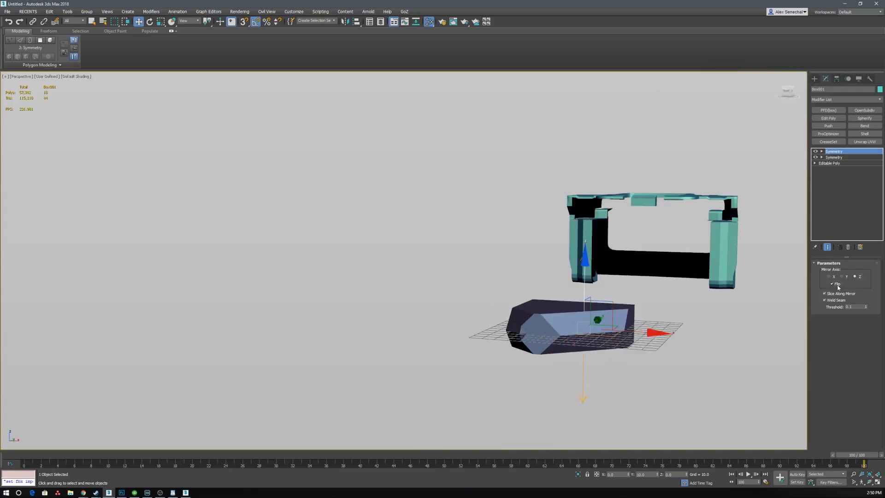
{"action": "left_click", "coordinate": [838, 286]}
- Reselect the looped foot assembly and add a third Symmetry modifier to it
{"action": "middle_click_drag", "start_coordinate": [719, 277], "coordinate": [461, 219], "text": "alt"}
{"action": "key", "text": "F4"}
{"action": "middle_click_drag", "start_coordinate": [461, 218], "coordinate": [567, 331]}
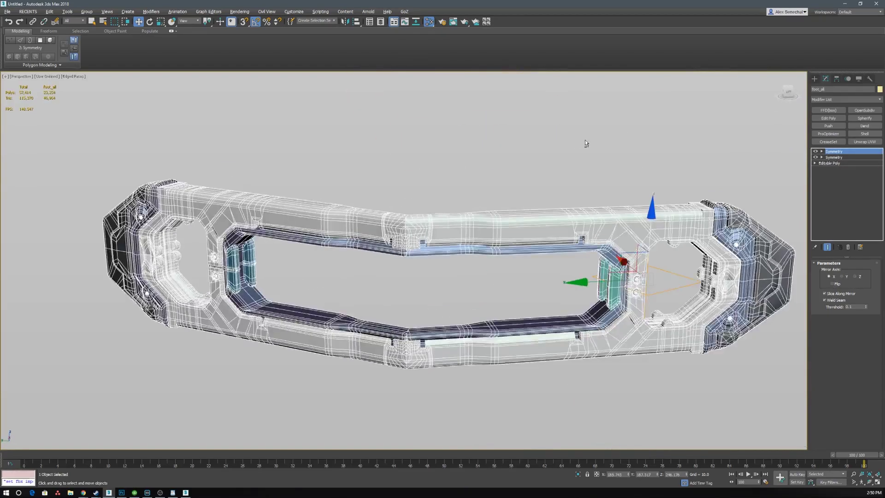
{"action": "scroll", "coordinate": [585, 141], "scroll_direction": "down", "scroll_amount": 3}
{"action": "middle_click_drag", "start_coordinate": [585, 141], "coordinate": [496, 237], "text": "alt"}
{"action": "middle_click_drag", "start_coordinate": [557, 224], "coordinate": [566, 249], "text": "alt"}
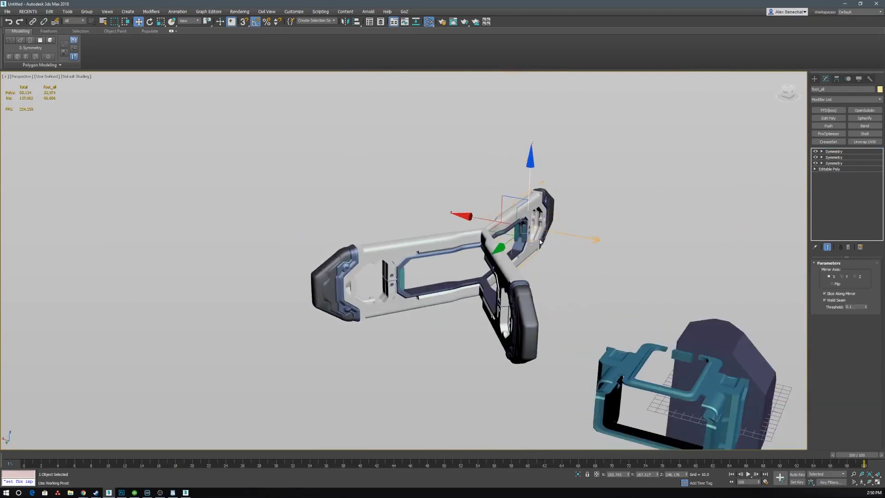
- Reposition the third Symmetry modifier's mirror gizmo on the foot assembly
{"action": "left_click_drag", "start_coordinate": [526, 222], "coordinate": [498, 111]}
{"action": "middle_click_drag", "start_coordinate": [497, 111], "coordinate": [556, 247], "text": "alt"}
{"action": "scroll", "coordinate": [567, 219], "scroll_direction": "down", "scroll_amount": 3}
- Add a fourth Symmetry modifier to the foot assembly and rotate its mirror gizmo to generate a new shape
{"action": "key", "text": "alt+s"}
{"action": "left_click_drag", "start_coordinate": [522, 225], "coordinate": [539, 191]}
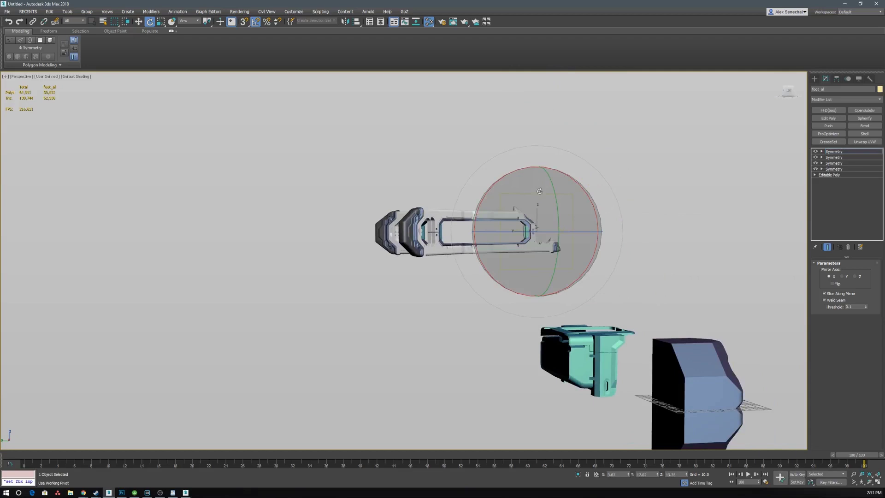
{"action": "left_click_drag", "start_coordinate": [538, 143], "coordinate": [522, 118]}
{"action": "middle_click_drag", "start_coordinate": [557, 191], "coordinate": [579, 224], "text": "alt"}
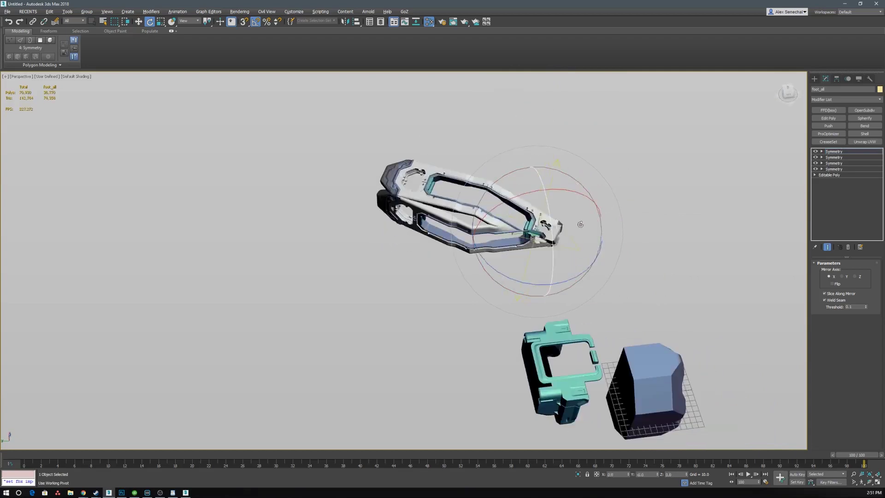
- Rotate the fourth Symmetry modifier's mirror gizmo further on the foot assembly to try other mirrored shapes
{"action": "left_click_drag", "start_coordinate": [573, 195], "coordinate": [588, 179]}
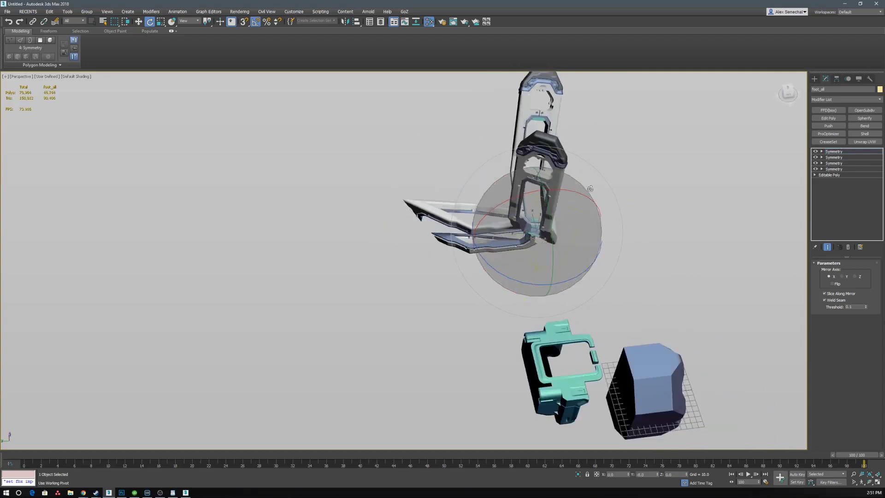
{"action": "middle_click_drag", "start_coordinate": [590, 189], "coordinate": [490, 196], "text": "alt"}
{"action": "left_click_drag", "start_coordinate": [567, 208], "coordinate": [598, 220]}
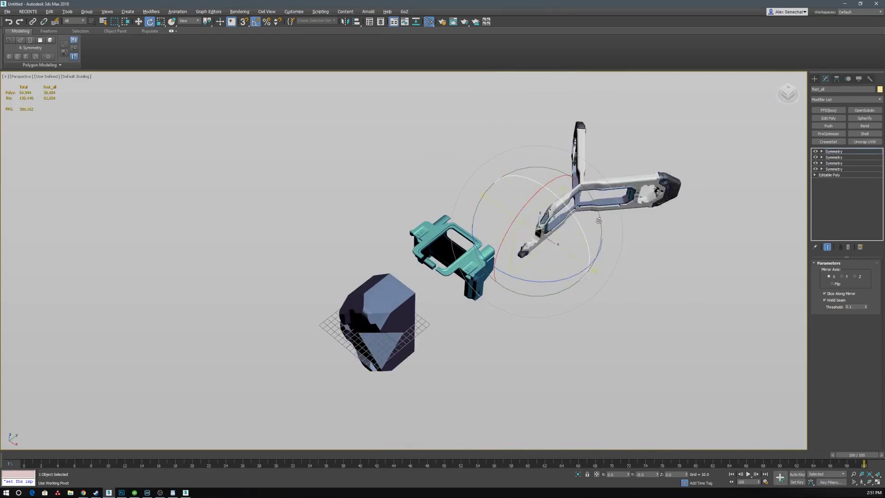
{"action": "middle_click_drag", "start_coordinate": [598, 221], "coordinate": [512, 175], "text": "alt"}
{"action": "scroll", "coordinate": [488, 166], "scroll_direction": "up", "scroll_amount": 5}
{"action": "middle_click_drag", "start_coordinate": [604, 173], "coordinate": [461, 245], "text": "alt"}
{"action": "scroll", "coordinate": [518, 264], "scroll_direction": "down", "scroll_amount": 5}
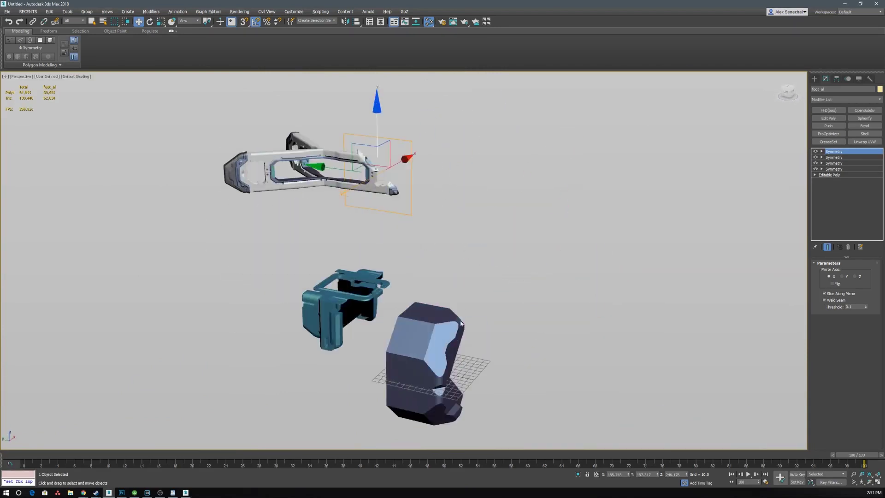
- Select the faceted box and view it up close with edged faces displayed
{"action": "left_click", "coordinate": [445, 328]}
{"action": "key", "text": "z"}
{"action": "key", "text": "F4"}
{"action": "middle_click_drag", "start_coordinate": [444, 328], "coordinate": [545, 250], "text": "alt"}
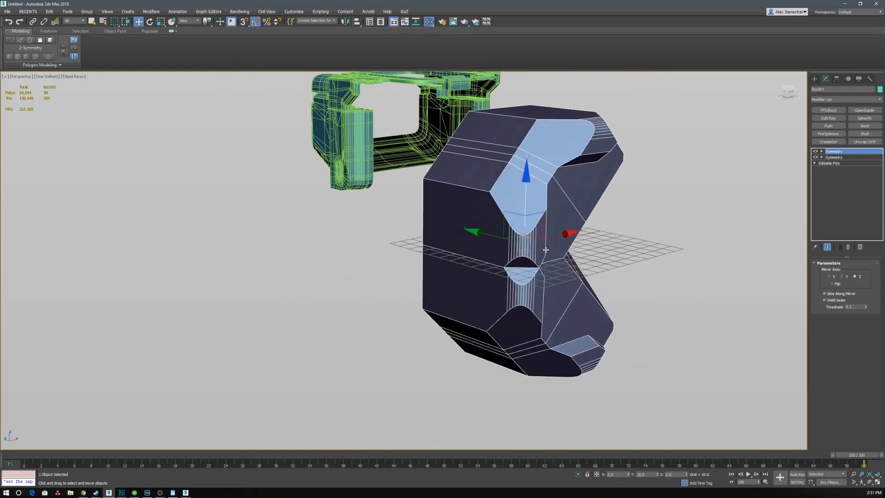
- Undo the selection change and delete all four Symmetry modifiers from the foot assembly
{"action": "key", "text": "ctrl+z"}
{"action": "right_click", "coordinate": [843, 169]}
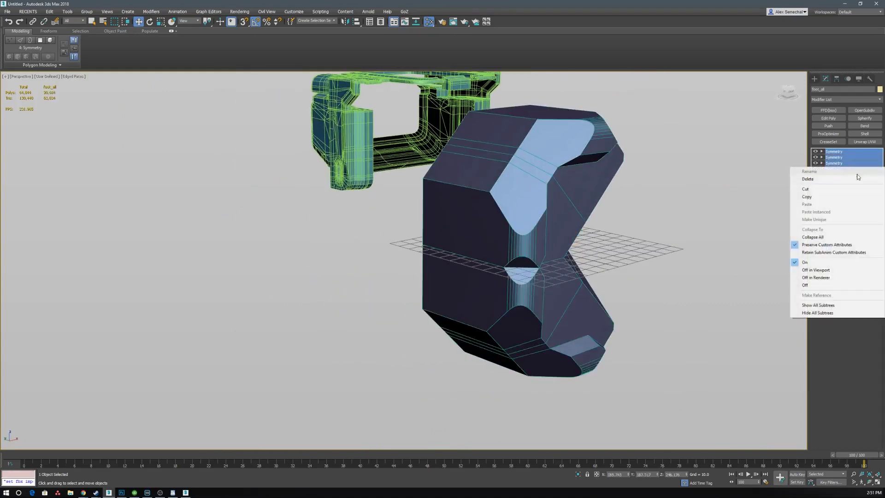
{"action": "left_click", "coordinate": [856, 179]}
- Select the box, delete its second Symmetry modifier and go to its Editable Poly level
{"action": "middle_click_drag", "start_coordinate": [645, 220], "coordinate": [584, 223], "text": "alt"}
{"action": "middle_click_drag", "start_coordinate": [361, 159], "coordinate": [569, 183]}
{"action": "left_click", "coordinate": [519, 190]}
{"action": "key", "text": "e"}
{"action": "middle_click_drag", "start_coordinate": [515, 187], "coordinate": [583, 235], "text": "alt"}
{"action": "key", "text": "w"}
{"action": "right_click", "coordinate": [833, 157]}
{"action": "left_click", "coordinate": [816, 163]}
{"action": "left_click", "coordinate": [836, 159]}
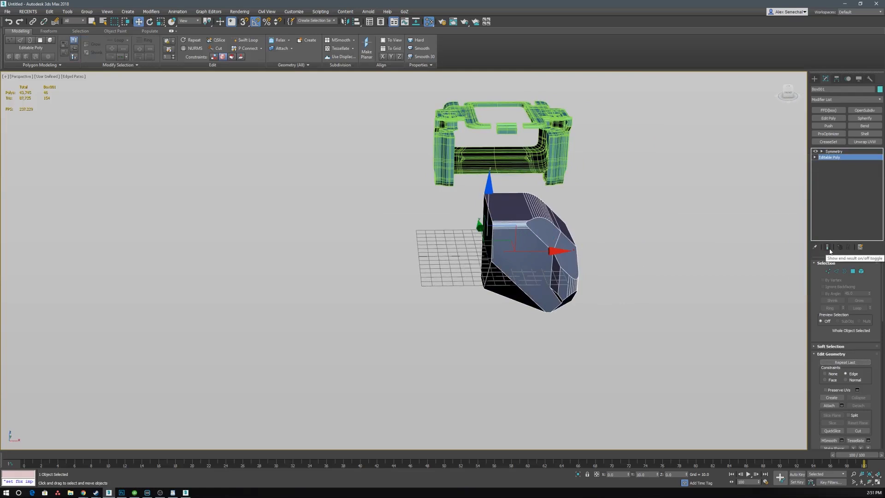
- Add an OpenSubdiv modifier with 2 iterations above the box's Symmetry modifier and hide the edged faces
{"action": "middle_click_drag", "start_coordinate": [624, 241], "coordinate": [630, 317], "text": "alt"}
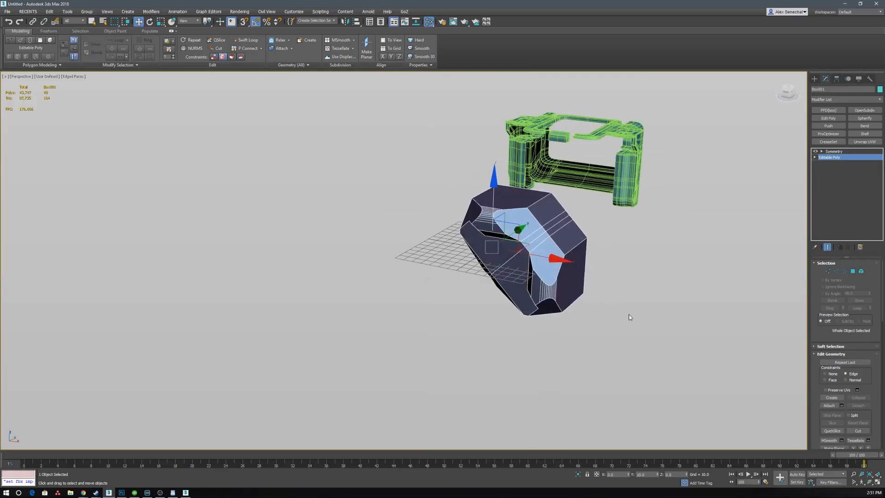
{"action": "scroll", "coordinate": [629, 317], "scroll_direction": "up", "scroll_amount": 3}
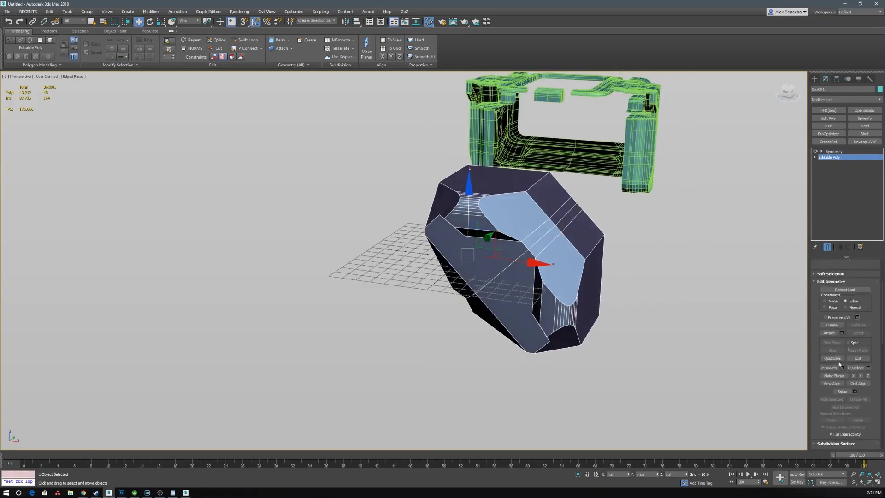
{"action": "middle_click_drag", "start_coordinate": [562, 232], "coordinate": [578, 276]}
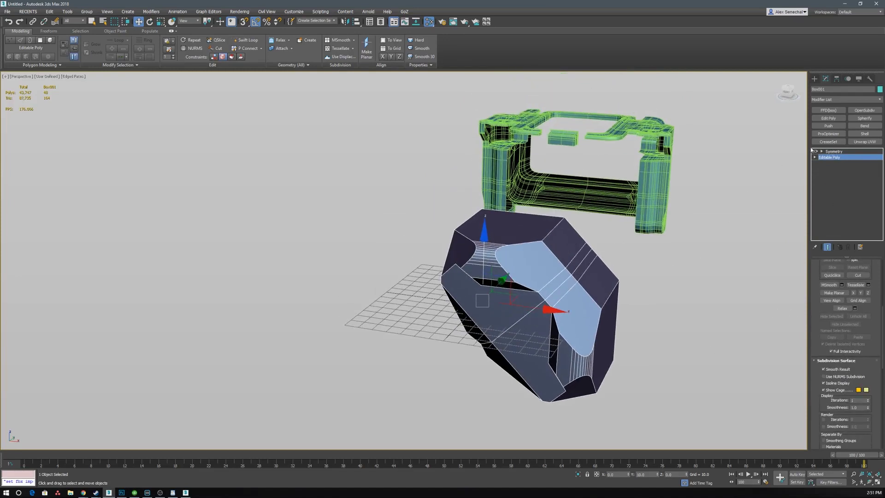
{"action": "left_click", "coordinate": [865, 110]}
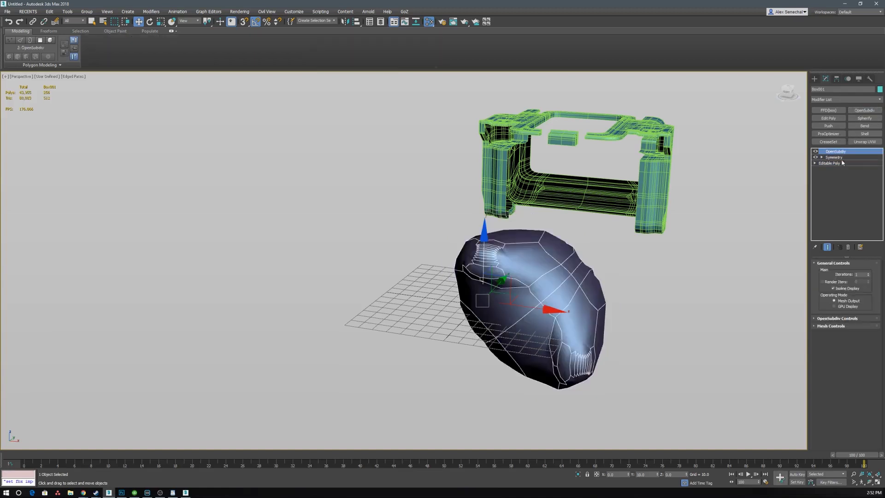
{"action": "key", "text": "F4"}
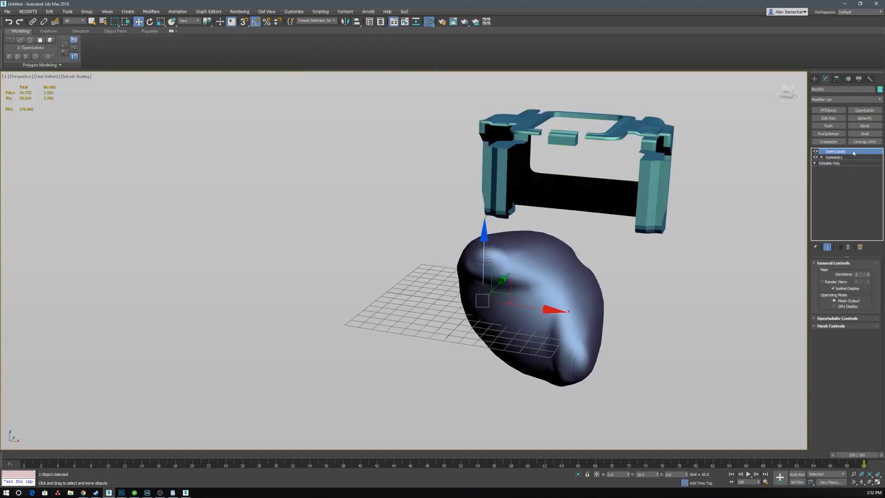
- Return to the box's Editable Poly level, display edged faces and turn off Show Cage
{"action": "left_click", "coordinate": [840, 164]}
{"action": "key", "text": "F4"}
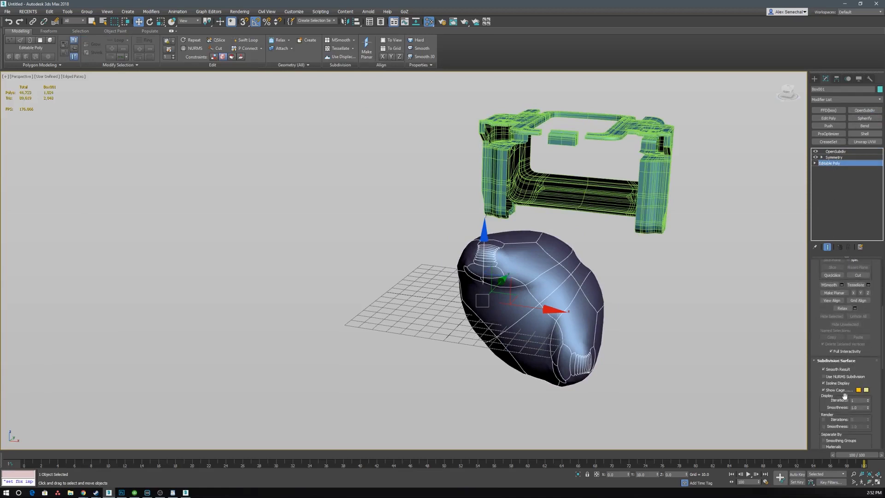
{"action": "left_click_drag", "start_coordinate": [454, 253], "coordinate": [474, 271], "text": "alt"}
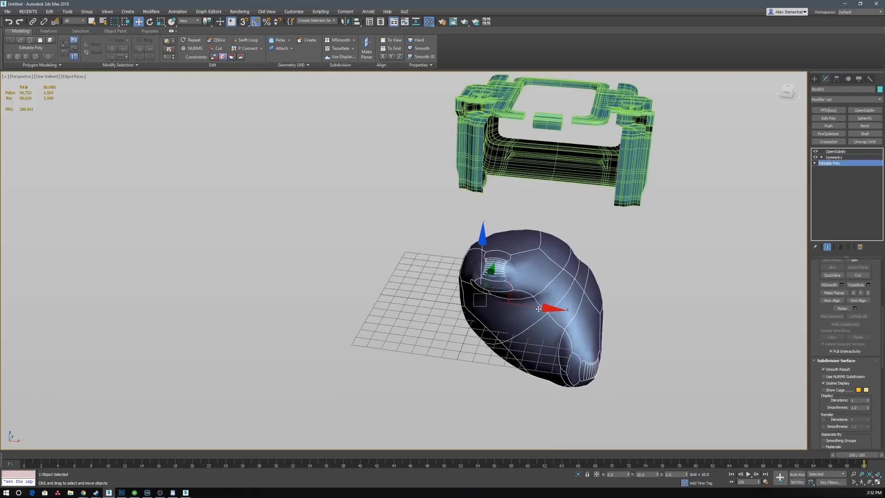
{"action": "scroll", "coordinate": [475, 271], "scroll_direction": "up", "scroll_amount": 2}
{"action": "middle_click_drag", "start_coordinate": [474, 271], "coordinate": [510, 279], "text": "alt"}
{"action": "middle_click_drag", "start_coordinate": [618, 234], "coordinate": [738, 193], "text": "alt"}
- Disable the box's OpenSubdiv modifier and access the mirror gizmo of its Symmetry modifier
{"action": "left_click", "coordinate": [816, 151]}
{"action": "middle_click_drag", "start_coordinate": [639, 231], "coordinate": [643, 239], "text": "alt"}
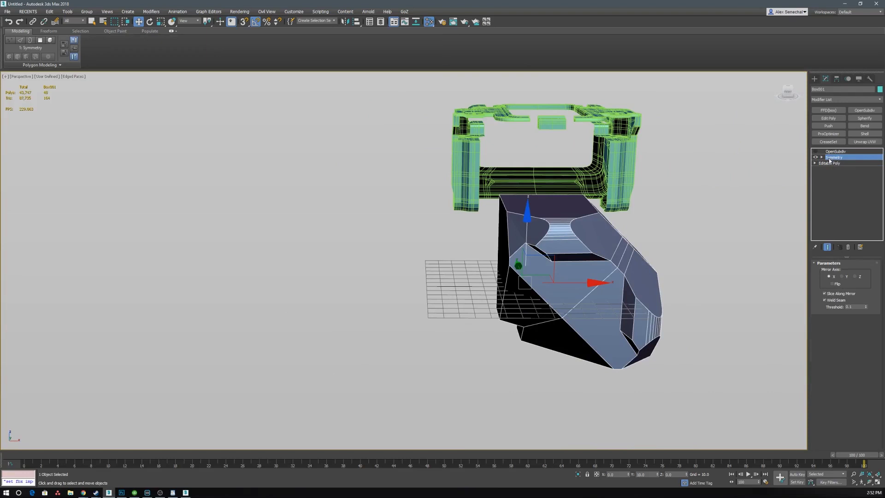
{"action": "middle_click_drag", "start_coordinate": [695, 186], "coordinate": [586, 290], "text": "alt"}
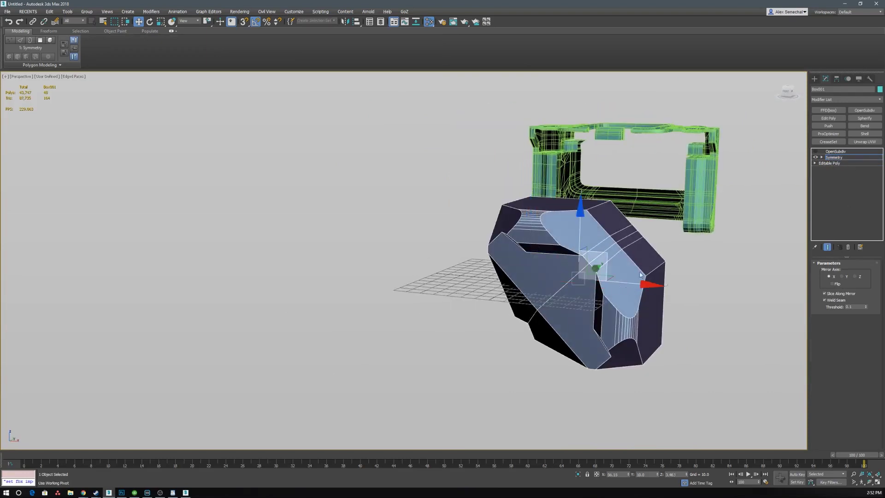
{"action": "key", "text": "F4"}
{"action": "middle_click_drag", "start_coordinate": [742, 216], "coordinate": [720, 279]}
{"action": "key", "text": "1"}
{"action": "key", "text": "ctrl+e"}
{"action": "middle_click_drag", "start_coordinate": [637, 284], "coordinate": [597, 256], "text": "alt"}
{"action": "key", "text": "F4"}
- Select the leg frame and examine its Symmetry modifier's mirror plane on the edged mesh
{"action": "left_click", "coordinate": [586, 206]}
{"action": "scroll", "coordinate": [588, 207], "scroll_direction": "down", "scroll_amount": 5}
{"action": "middle_click_drag", "start_coordinate": [588, 207], "coordinate": [665, 213], "text": "alt"}
{"action": "middle_click_drag", "start_coordinate": [426, 260], "coordinate": [577, 254], "text": "alt"}
{"action": "scroll", "coordinate": [577, 254], "scroll_direction": "up", "scroll_amount": 5}
{"action": "scroll", "coordinate": [577, 257], "scroll_direction": "down", "scroll_amount": 5}
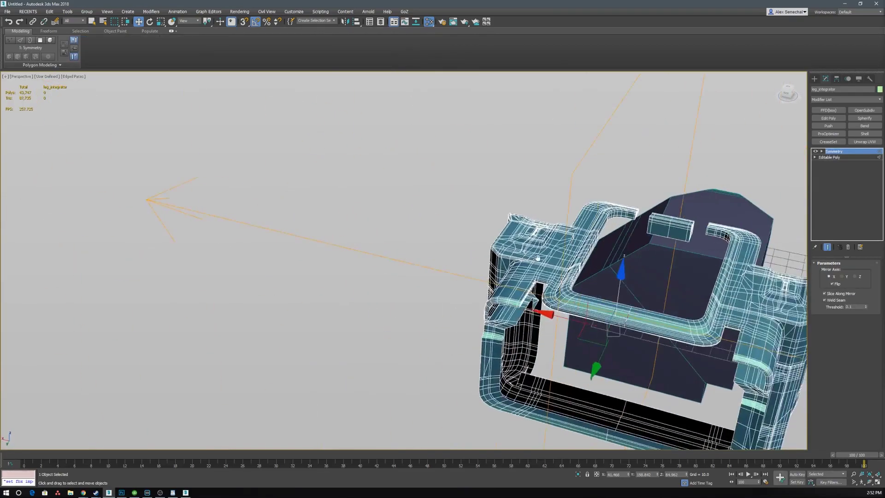
- Select the foot assembly and view it from the side with edged faces hidden
{"action": "middle_click_drag", "start_coordinate": [687, 214], "coordinate": [585, 263]}
{"action": "scroll", "coordinate": [585, 263], "scroll_direction": "down", "scroll_amount": 4}
{"action": "key", "text": "ctrl+e"}
{"action": "middle_click_drag", "start_coordinate": [539, 286], "coordinate": [507, 257], "text": "alt"}
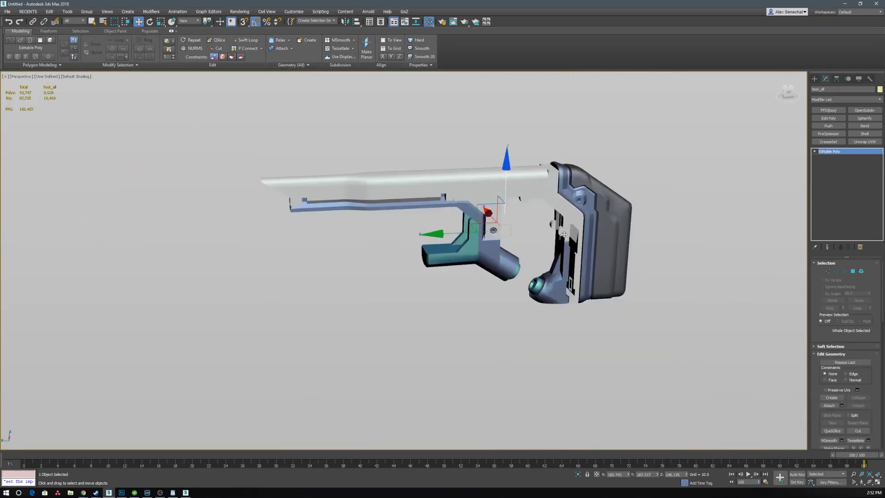